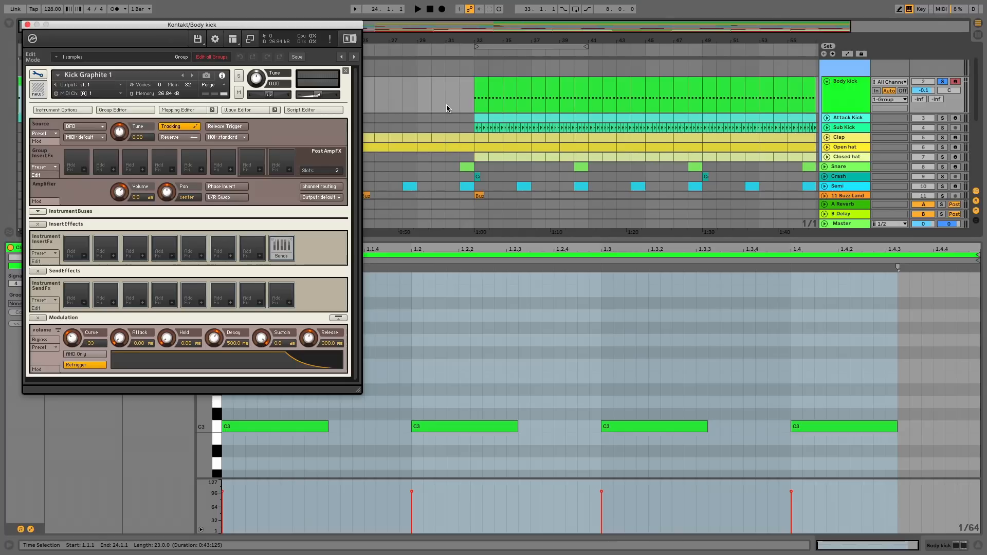
Audition the soloed Body kick on its own and layered with the Attack Kick.
key(space)
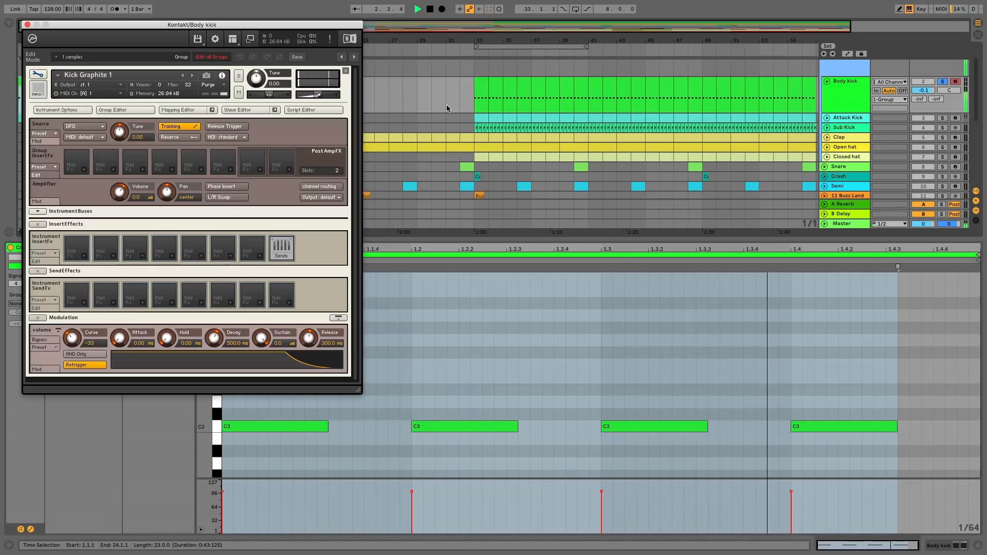
key(space)
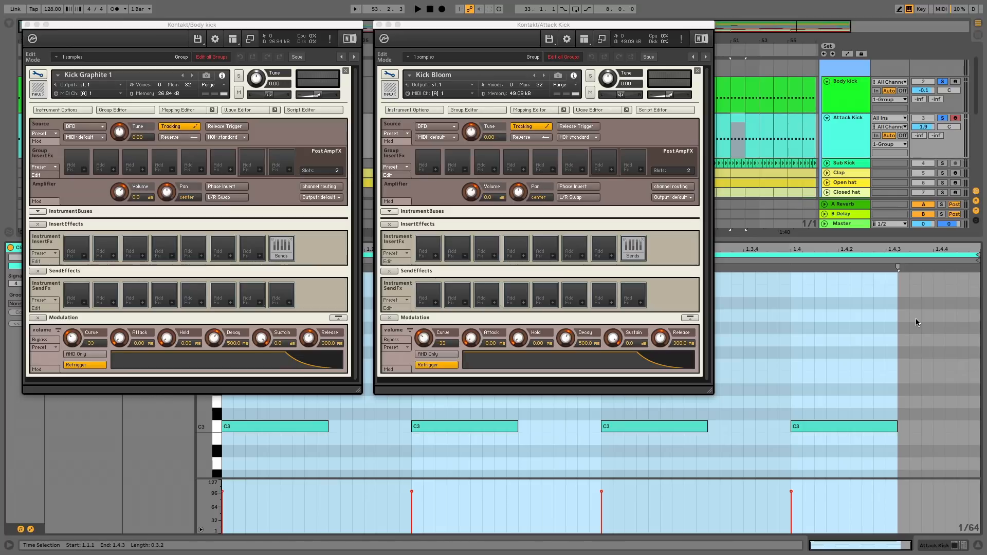
key(space)
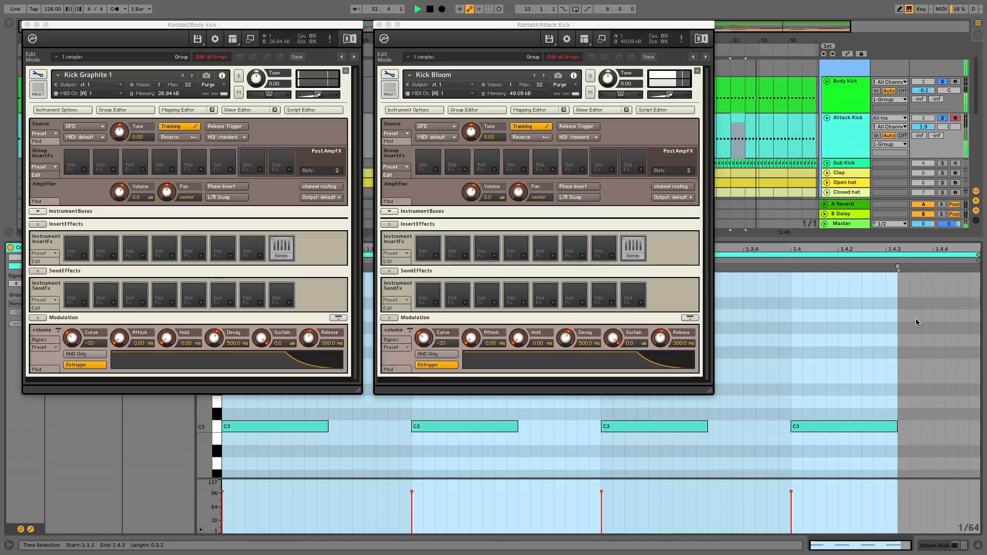
key(space)
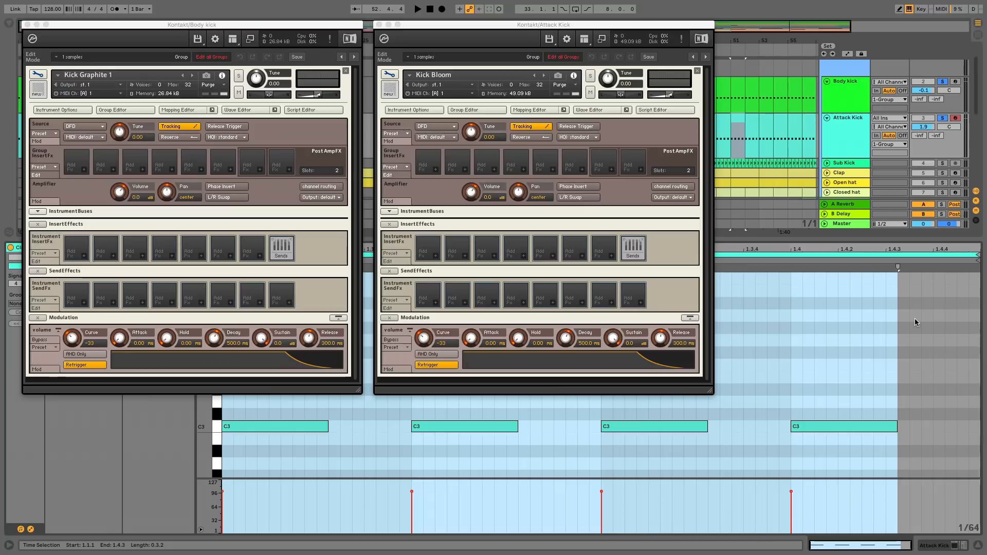
key(shift+Tab)
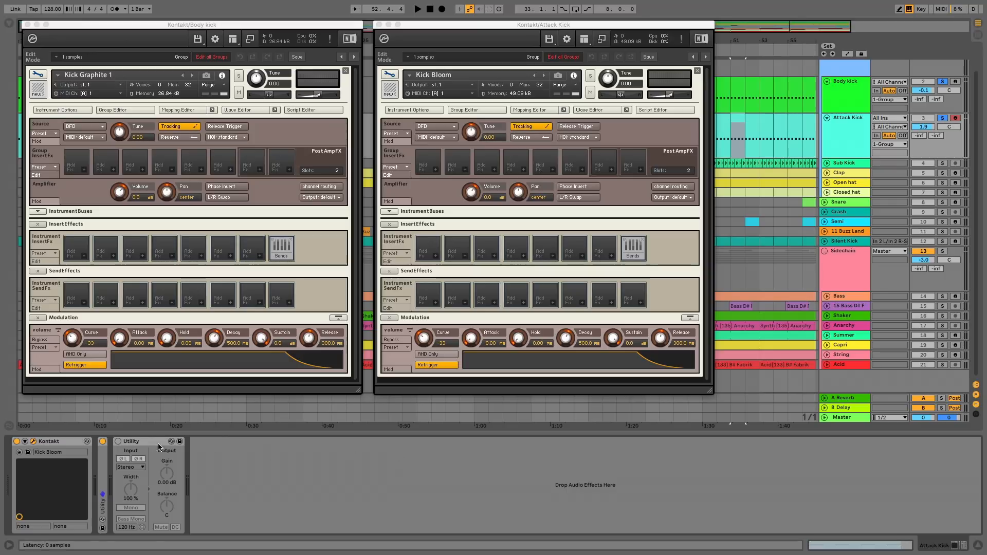
click(118, 441)
key(space)
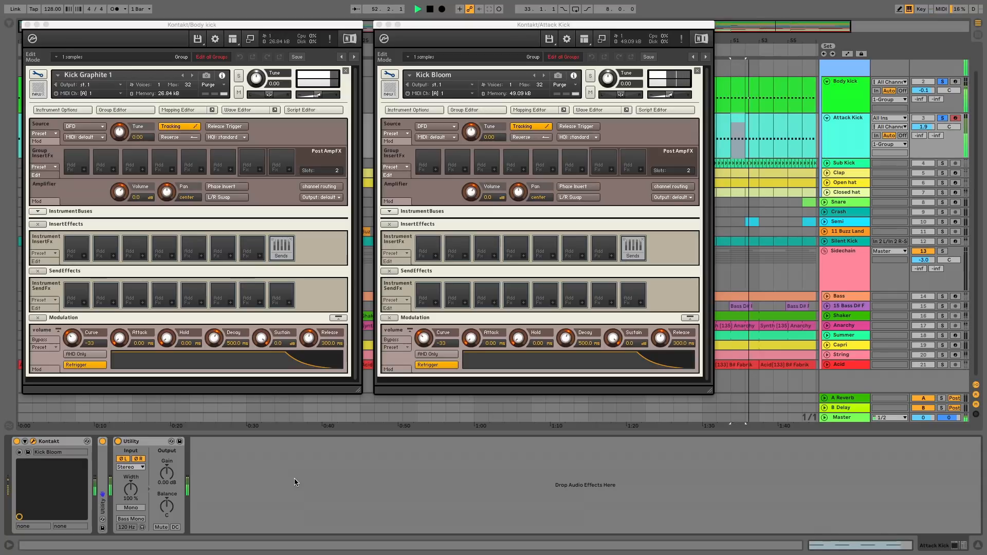
key(space)
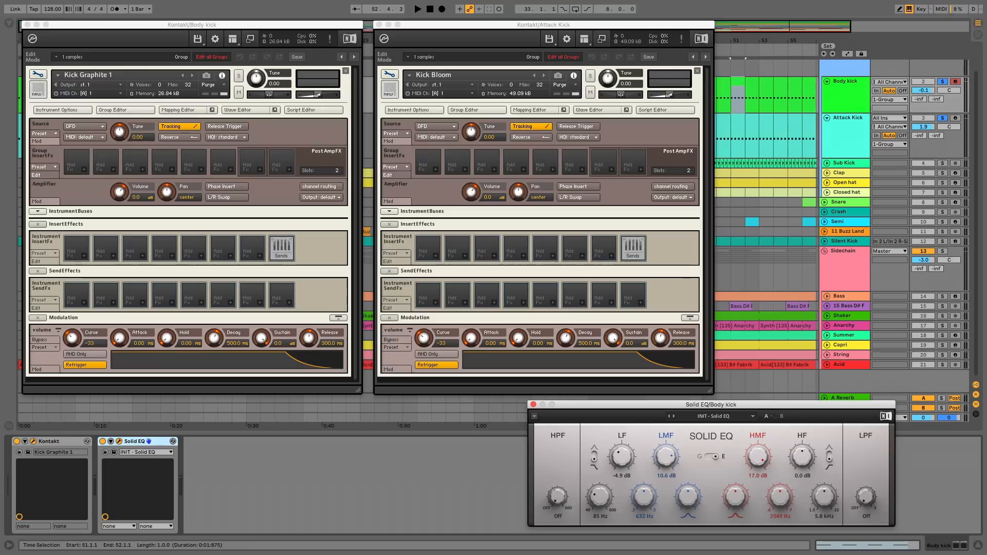
Audition the body and attack kick layers with Solid EQ on the Body kick track.
key(space)
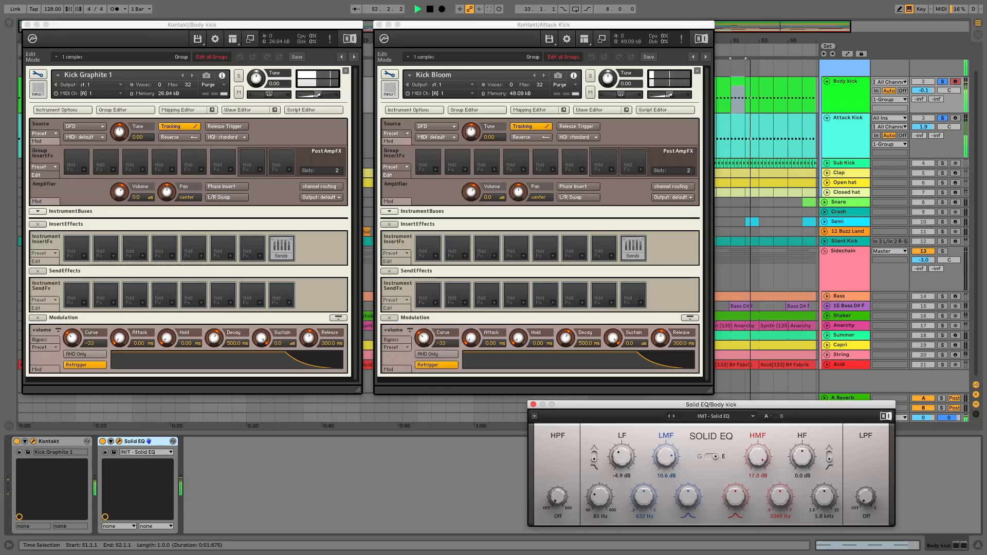
key(space)
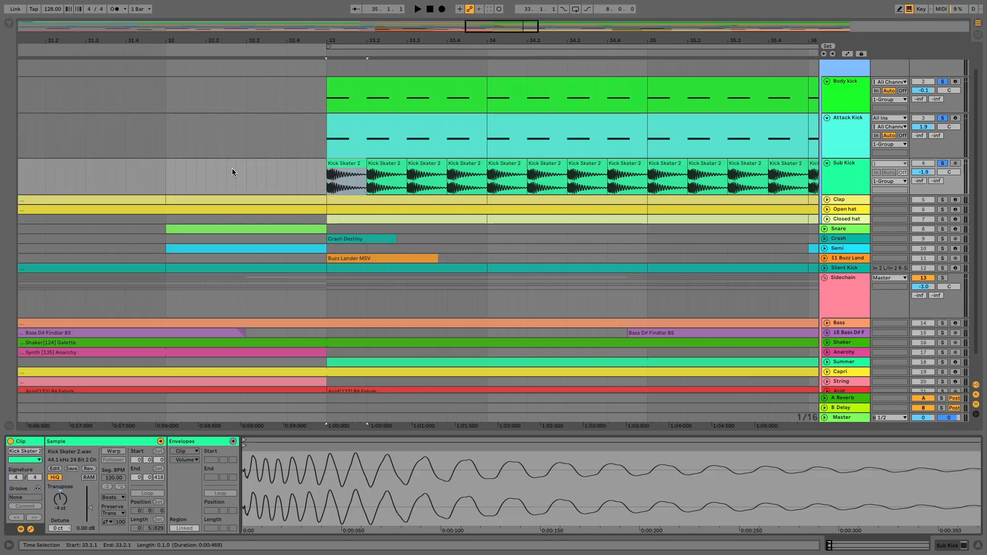
key(space)
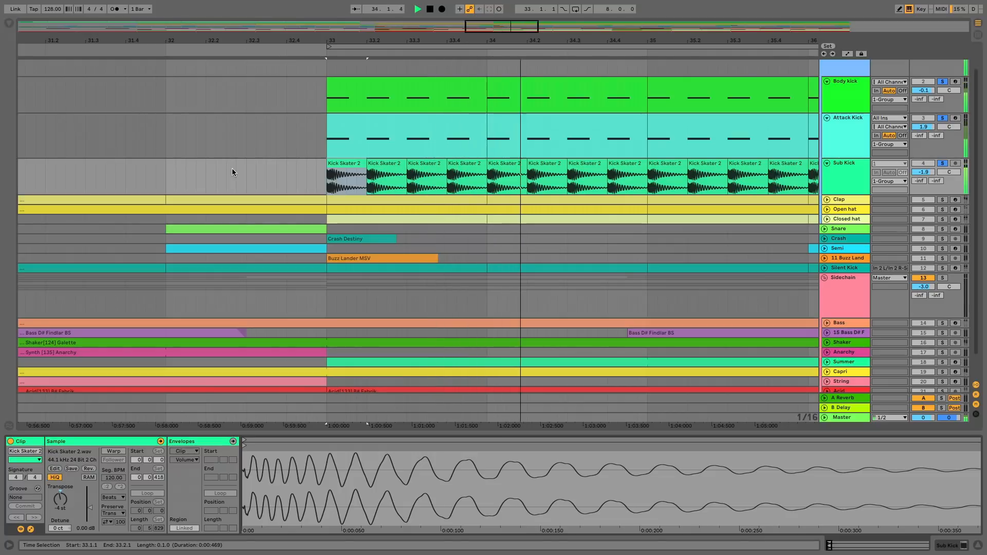
key(space)
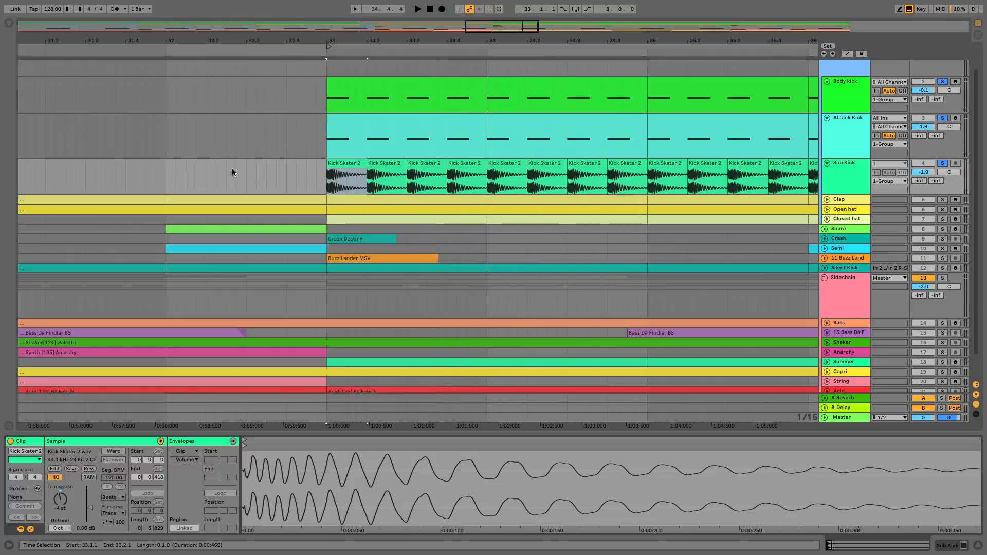
key(shift+Tab)
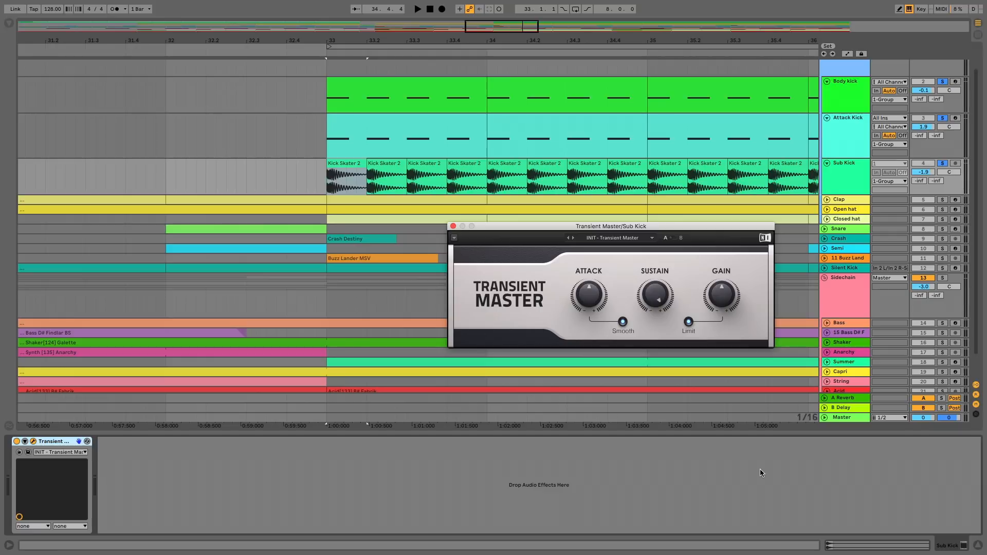
key(space)
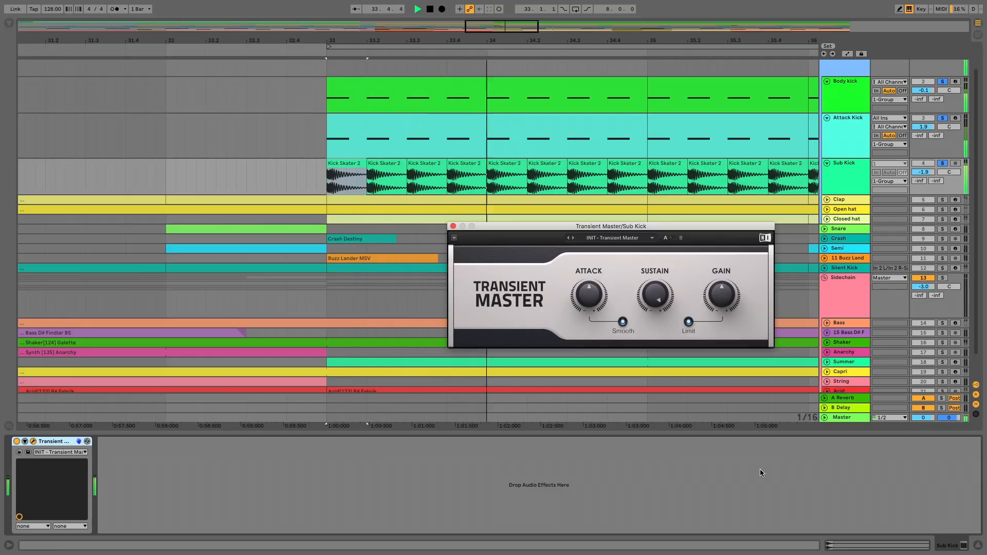
key(space)
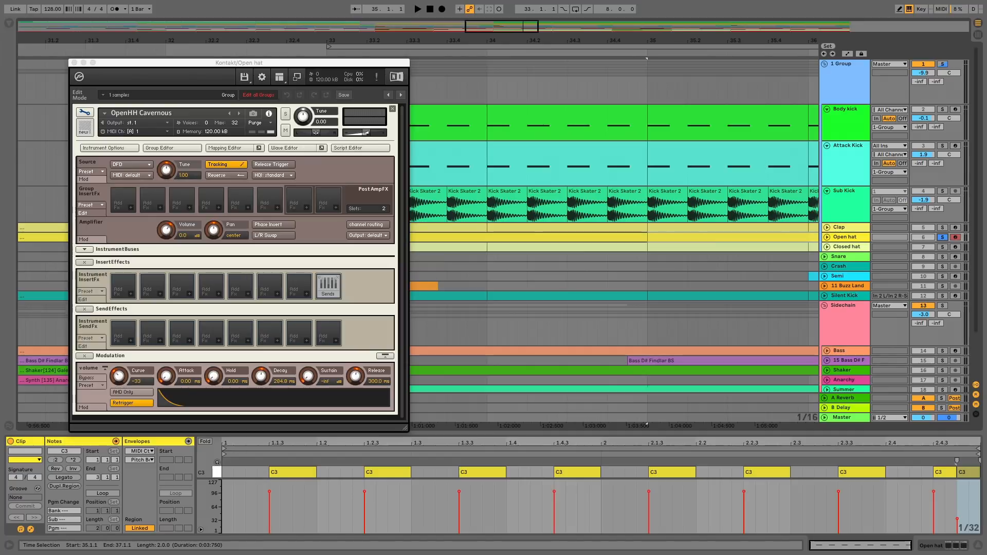
Audition the soloed Open hat pattern from bar 35 and the soloed Closed hat pattern.
key(space)
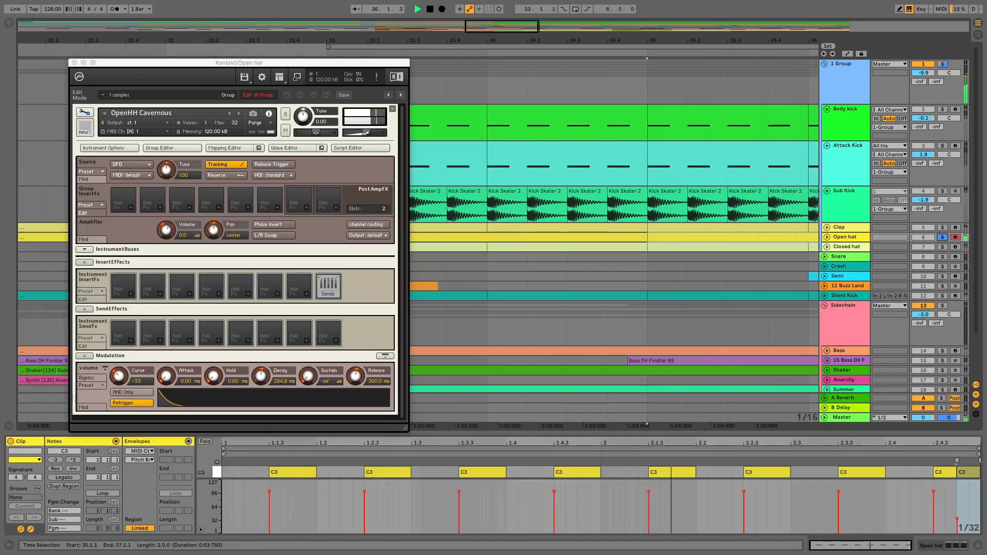
key(space)
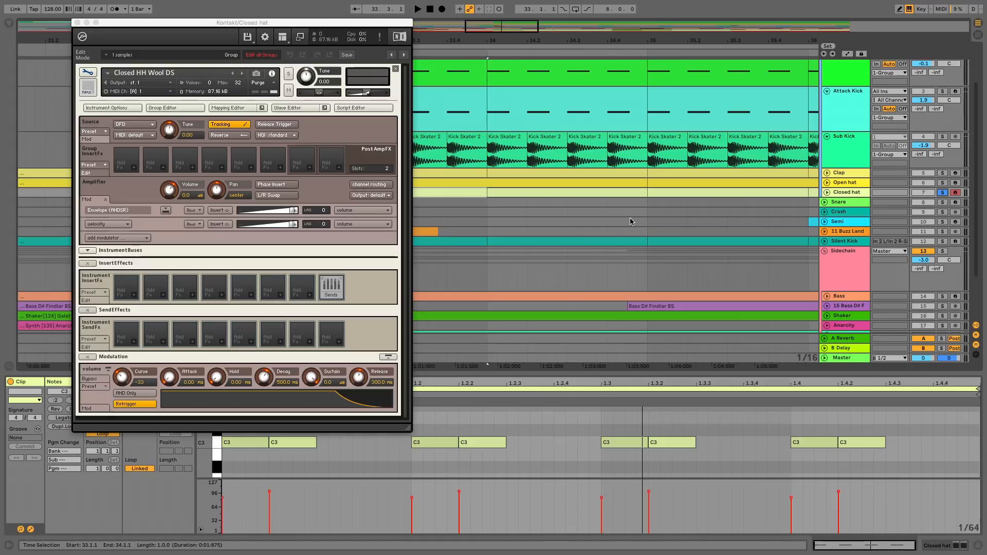
key(space)
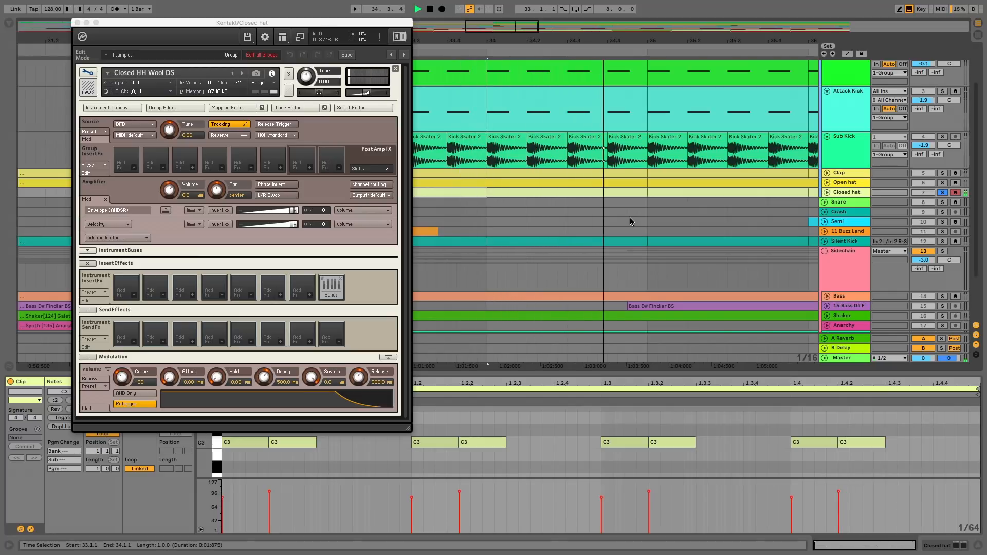
key(space)
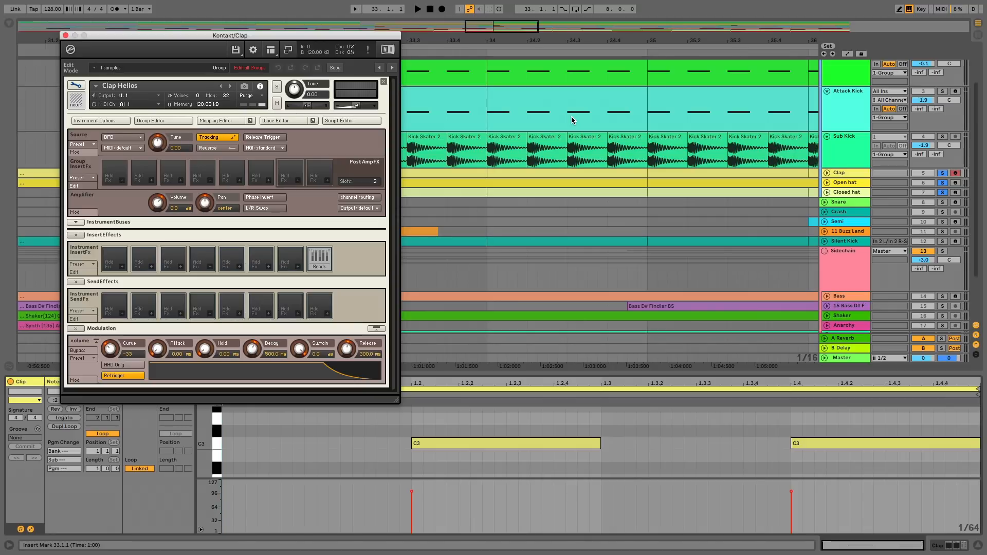
Audition the Clap with the hats from bar 33, and the full group of kicks, clap and hats.
key(space)
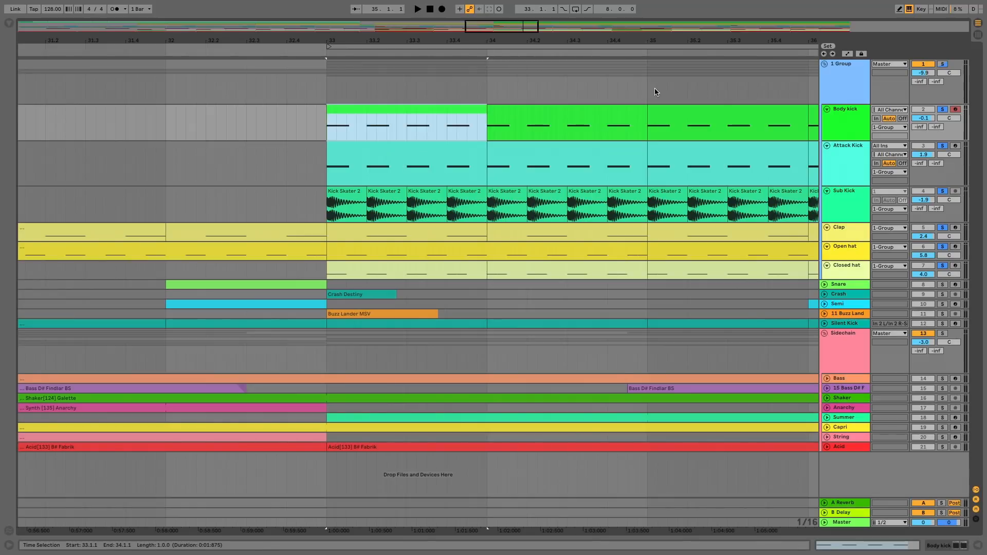
key(space)
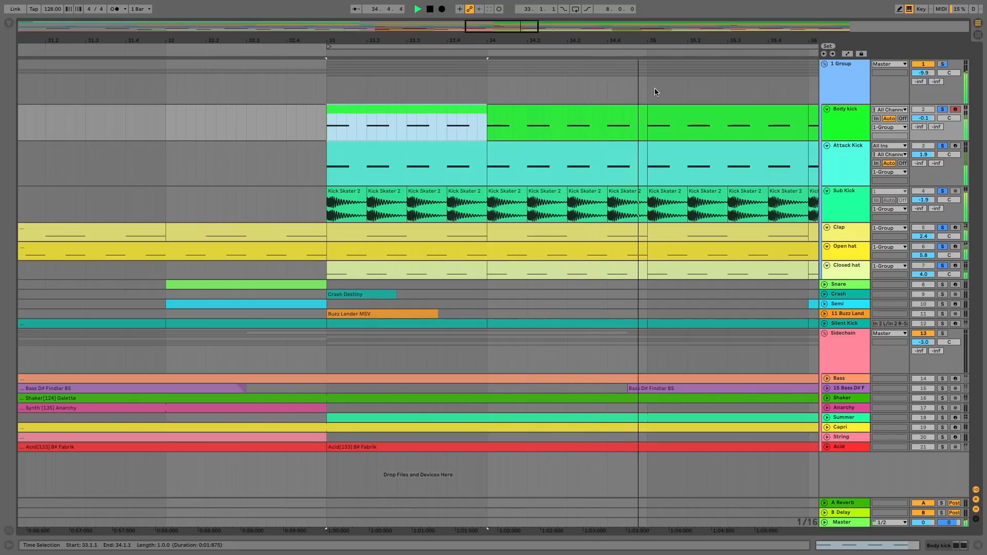
key(space)
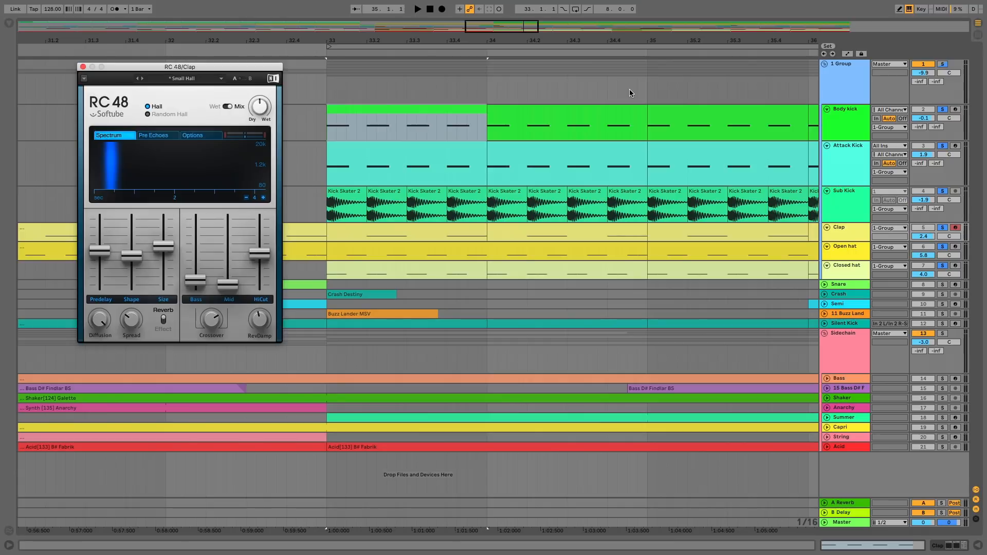
Audition the drum group with RC 48 reverb on the Clap, and with Dirt and RC 24 on the Open hat.
key(space)
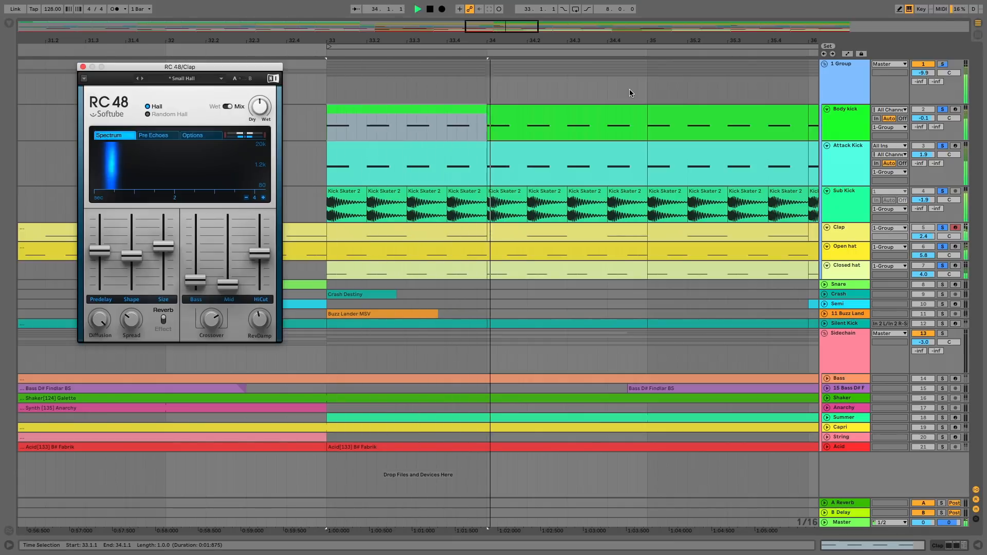
key(space)
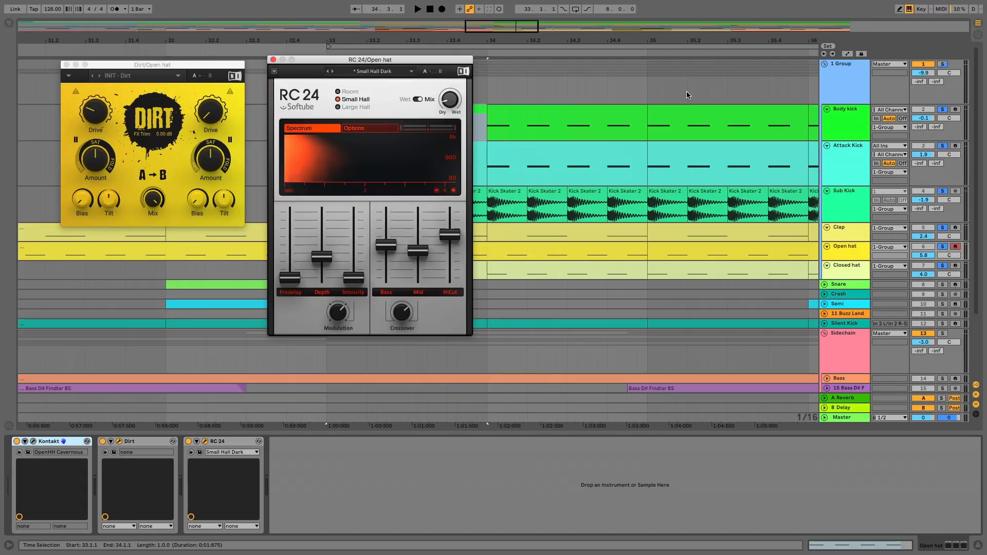
key(space)
Audition the drum group with the Dirt distortion on the Closed hat.
key(Down)
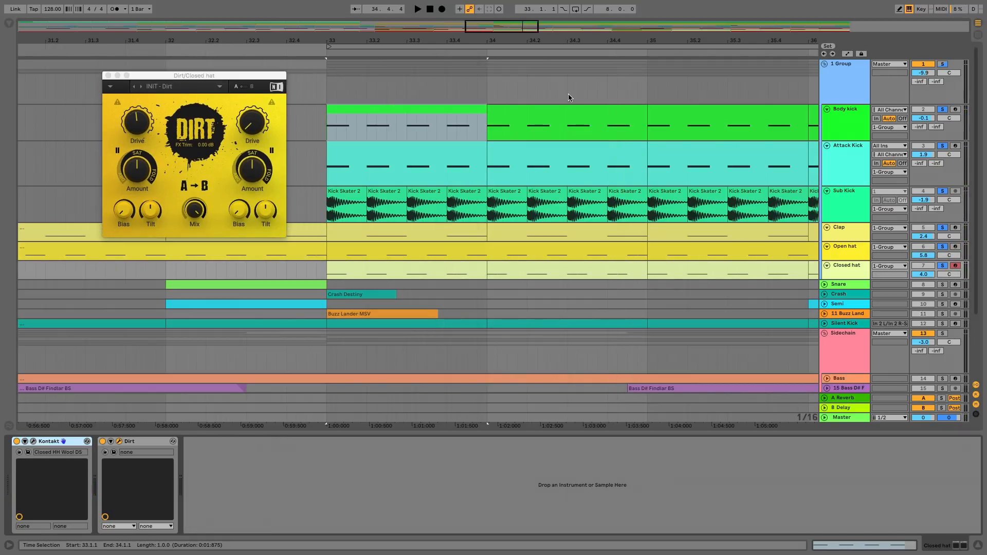
key(space)
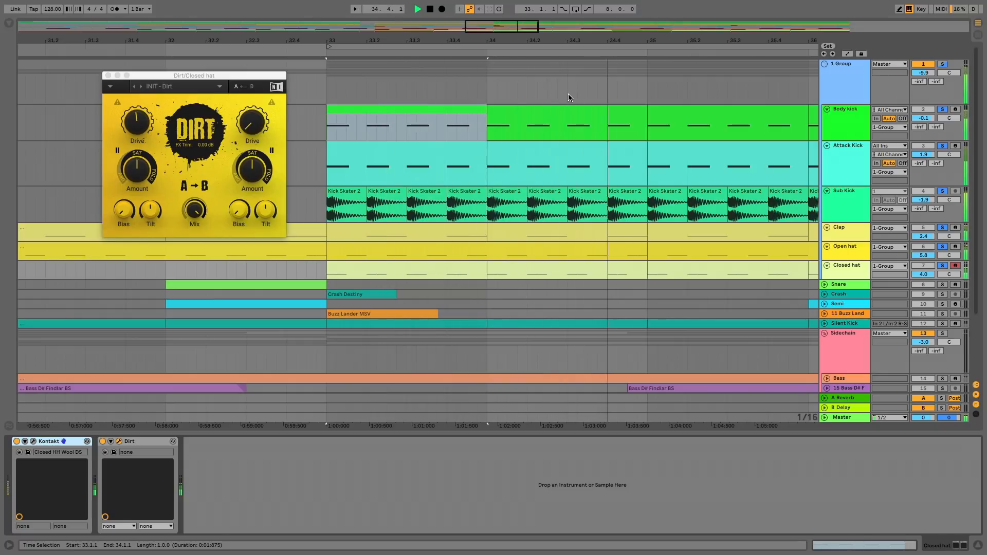
key(space)
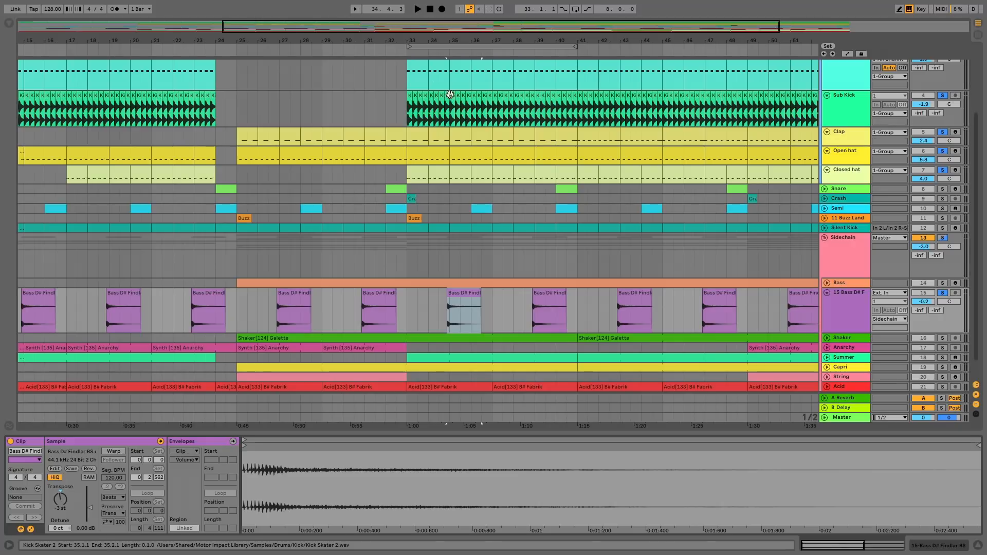
Audition the Bass D# Findlar sample hits together with the drums.
key(space)
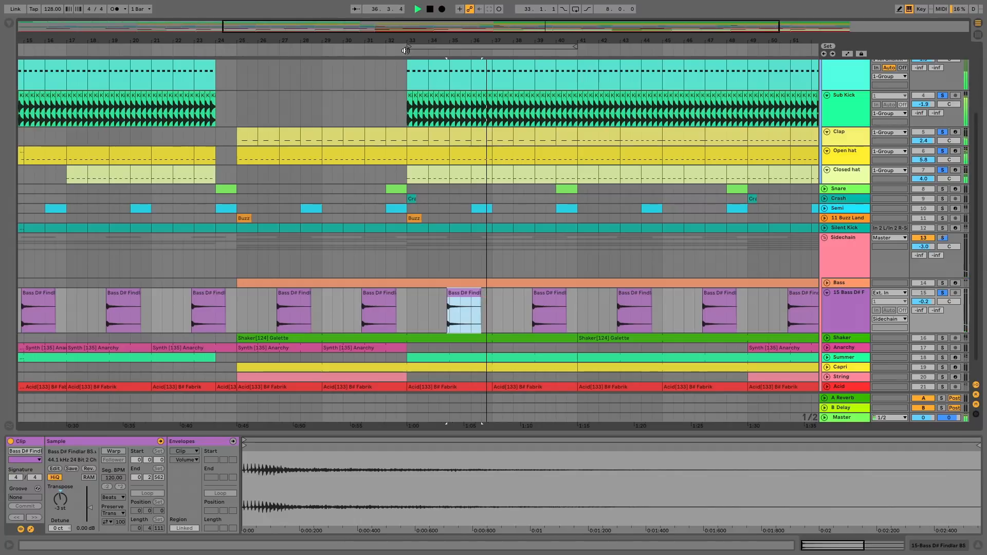
key(space)
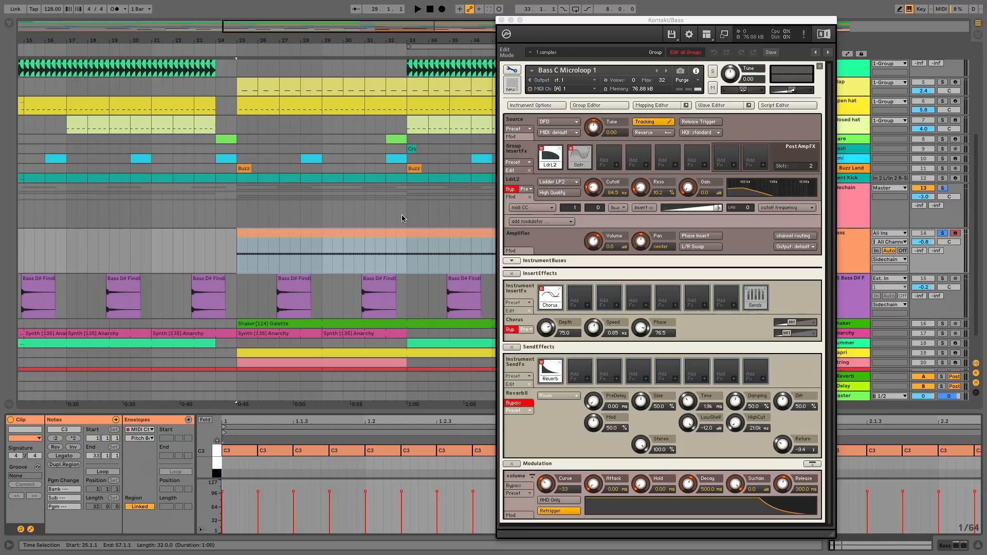
Audition the Bass C Microloop 1 part with the Ladder LP2 filter bypassed and with it active under the clip's modulation envelope.
key(space)
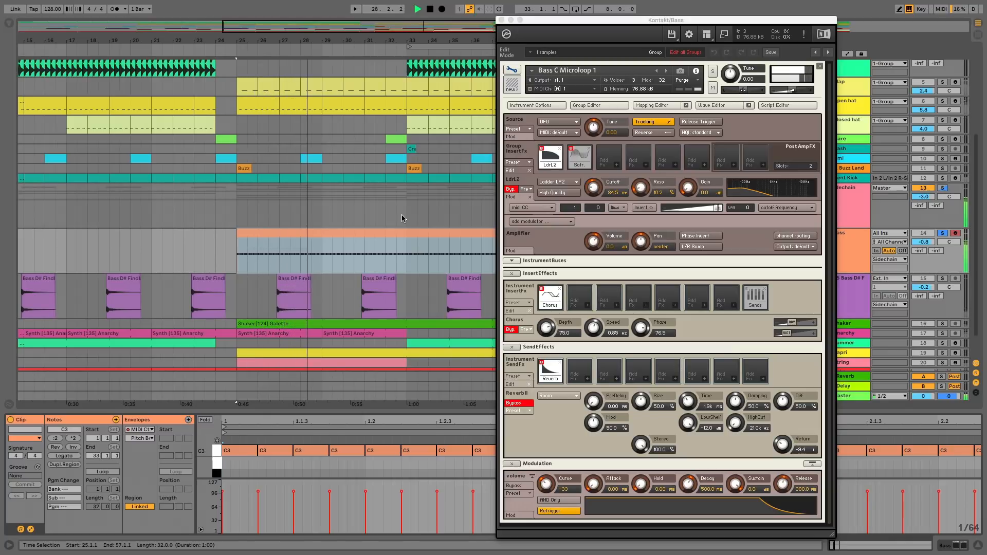
key(space)
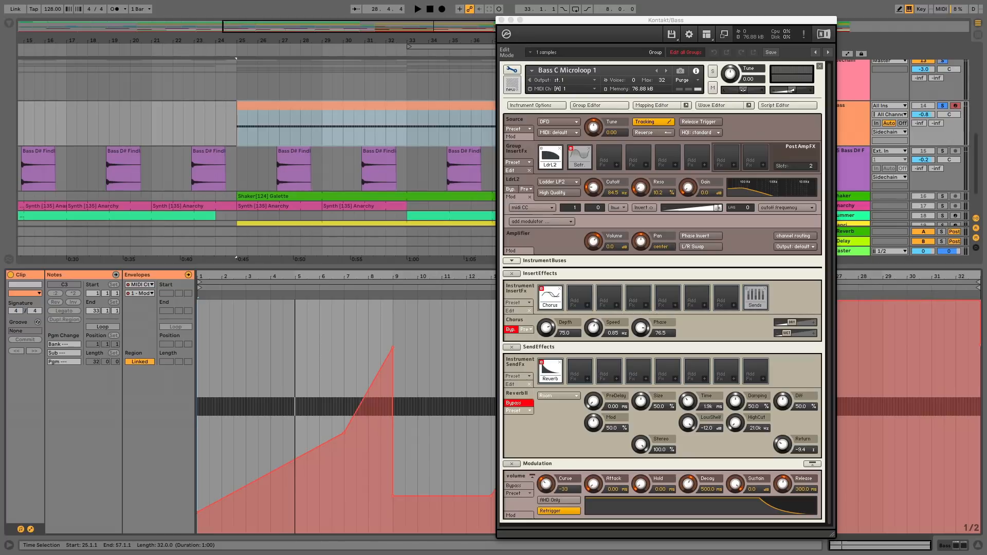
key(space)
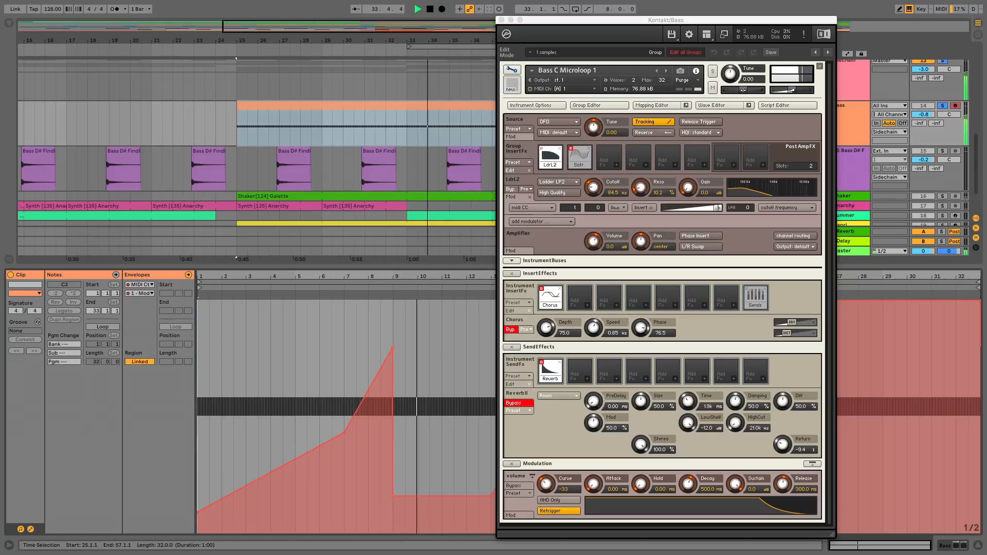
key(space)
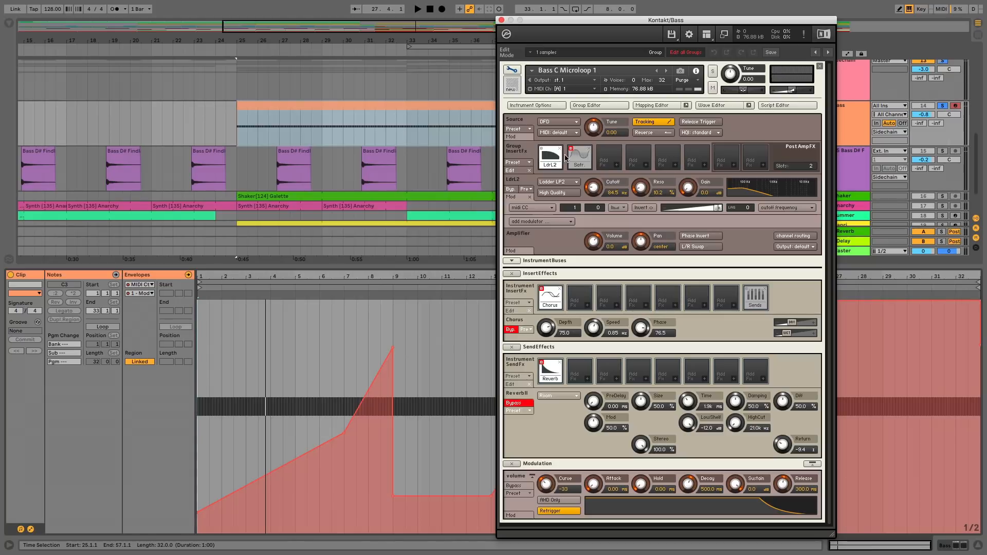
Activate the Saturator and Chorus effects in the Bass track's Kontakt instrument and play back the bass clip.
click(583, 157)
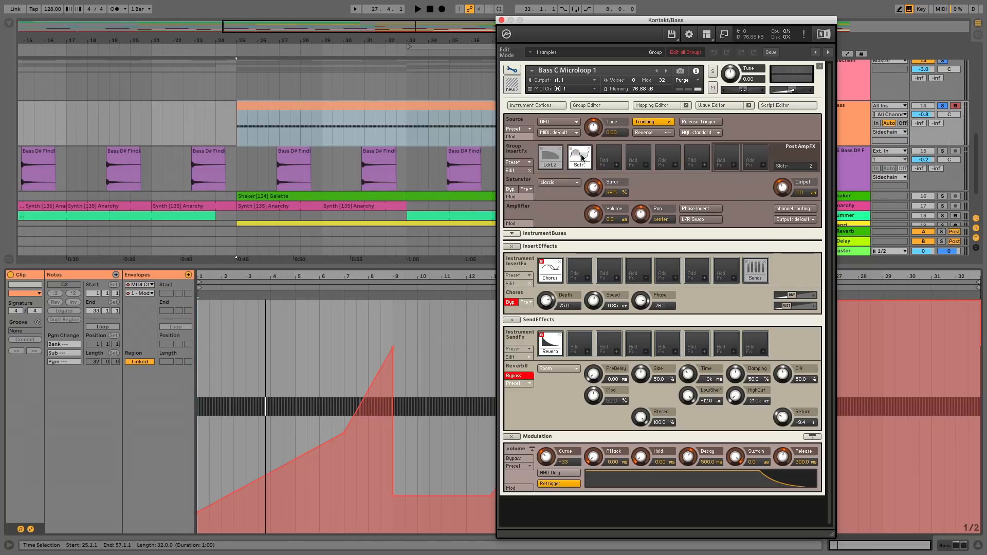
click(541, 262)
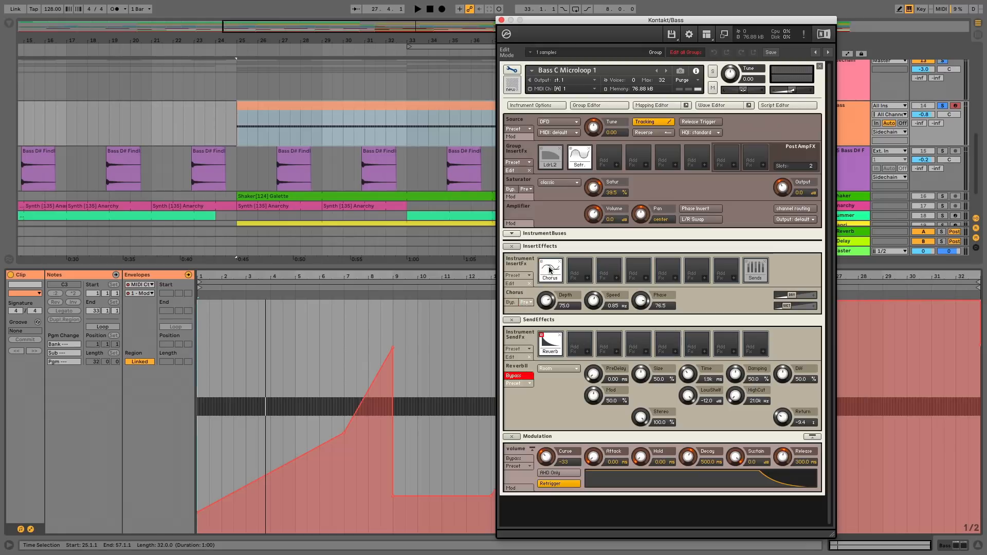
click(292, 106)
key(space)
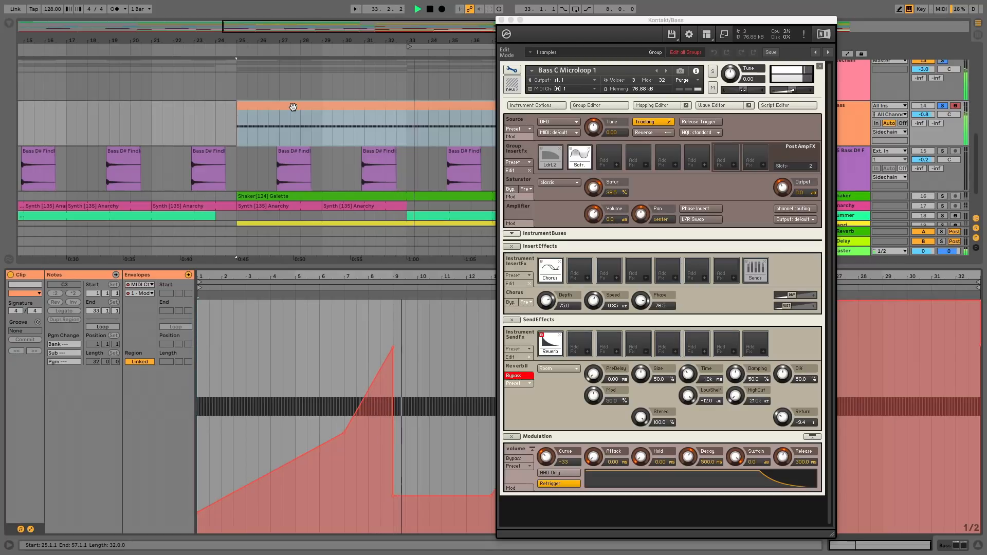
Stop the bass playback and activate the Reverb send effect in the Bass track's Kontakt instrument.
key(space)
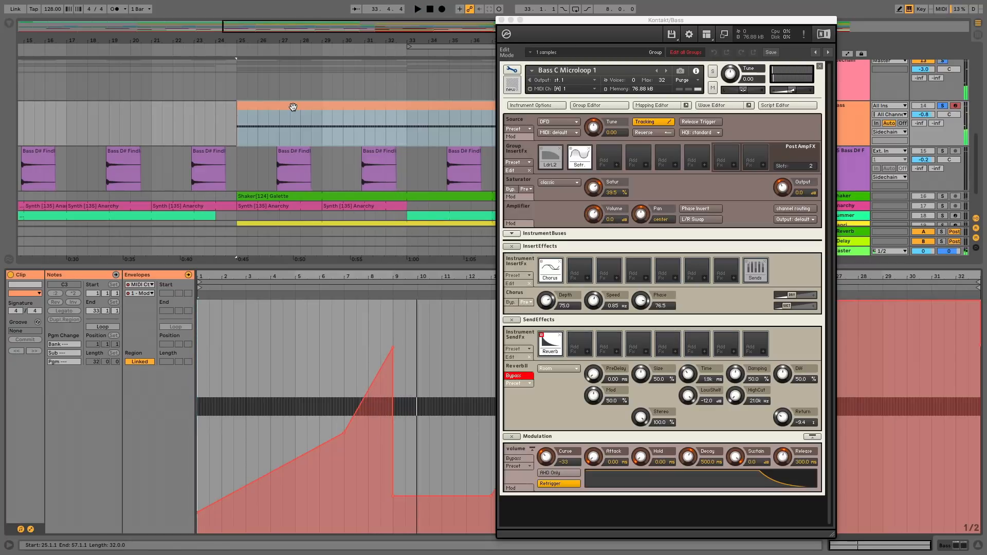
scroll(291, 206, up, 5)
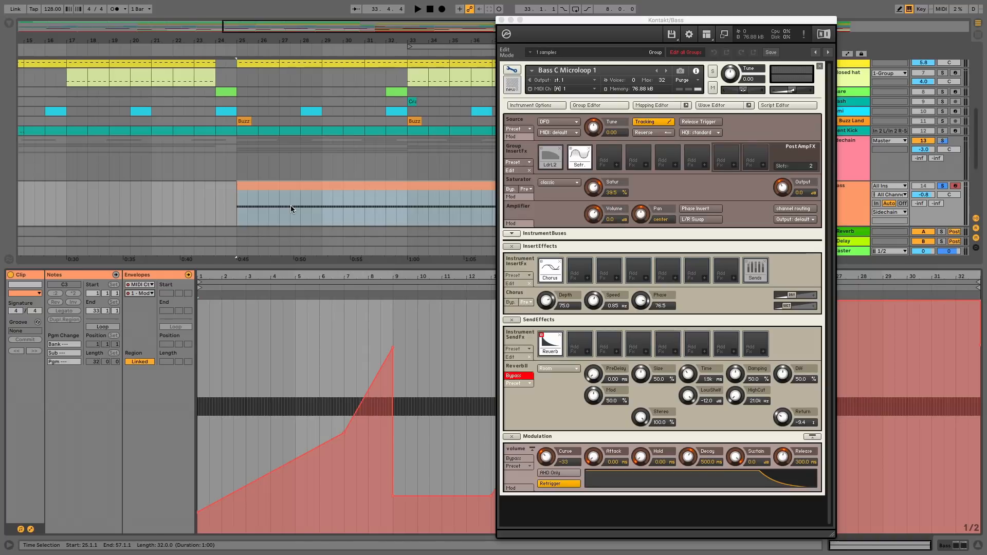
click(542, 334)
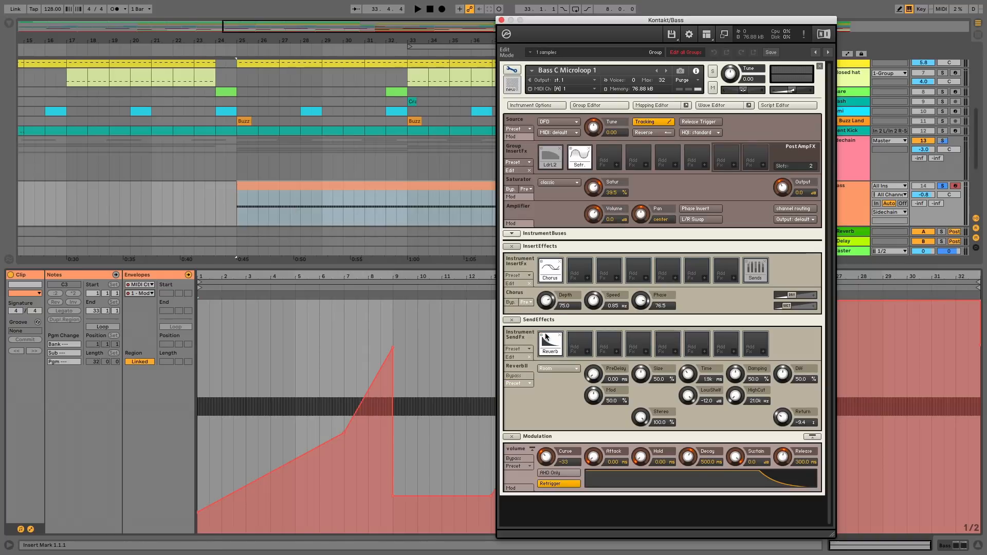
Activate the Solid EQ on the Bass track, open its window clear of Kontakt, and play back the bass clip.
click(844, 185)
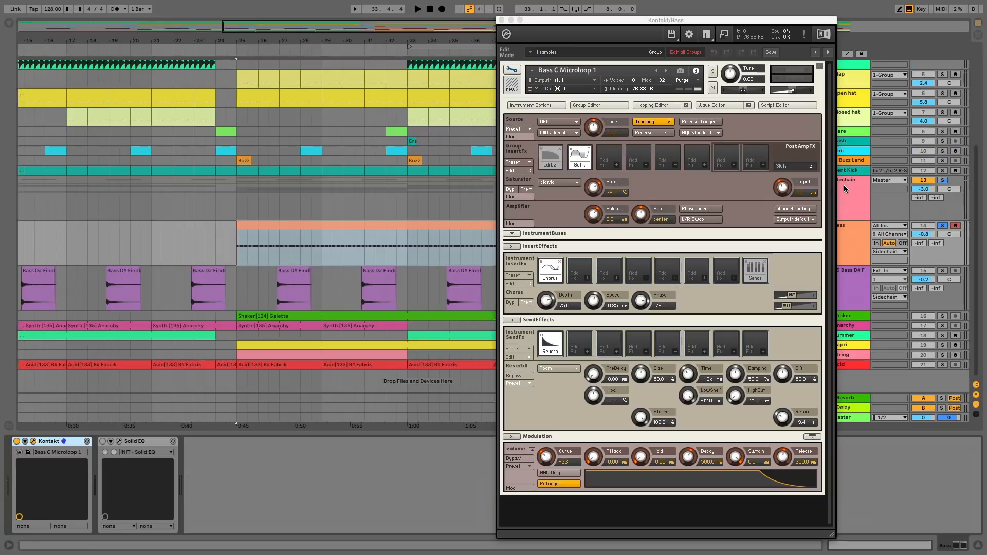
click(103, 441)
click(120, 442)
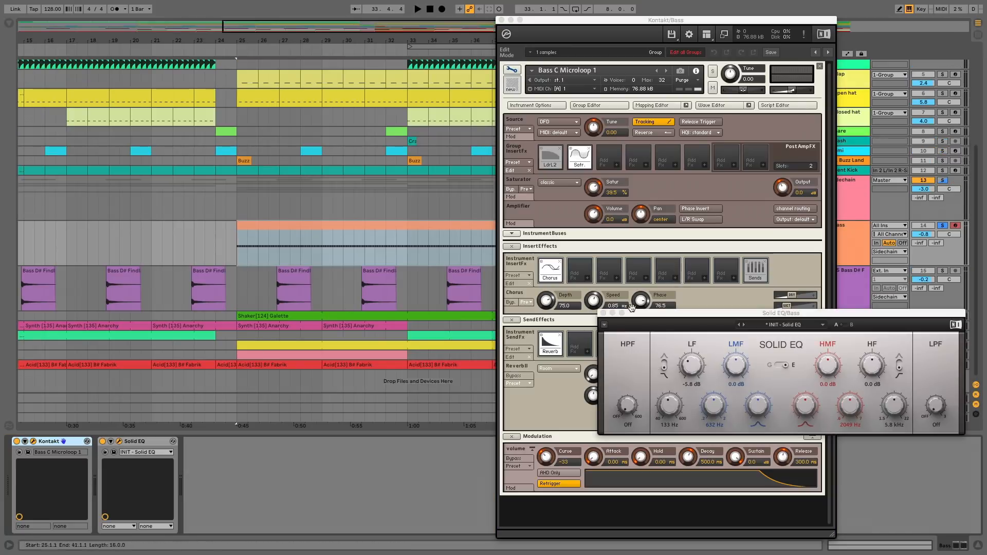
drag(634, 309, 108, 350)
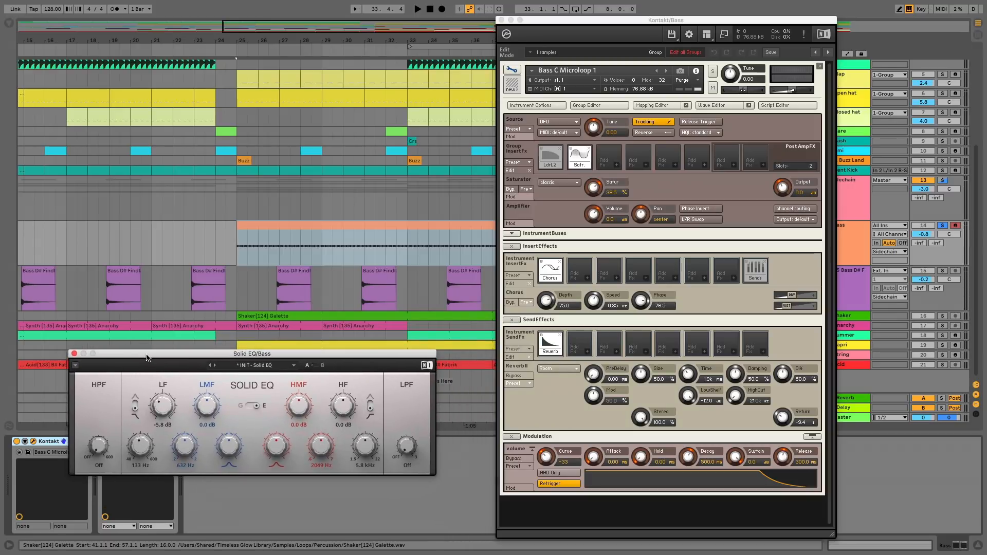
click(252, 226)
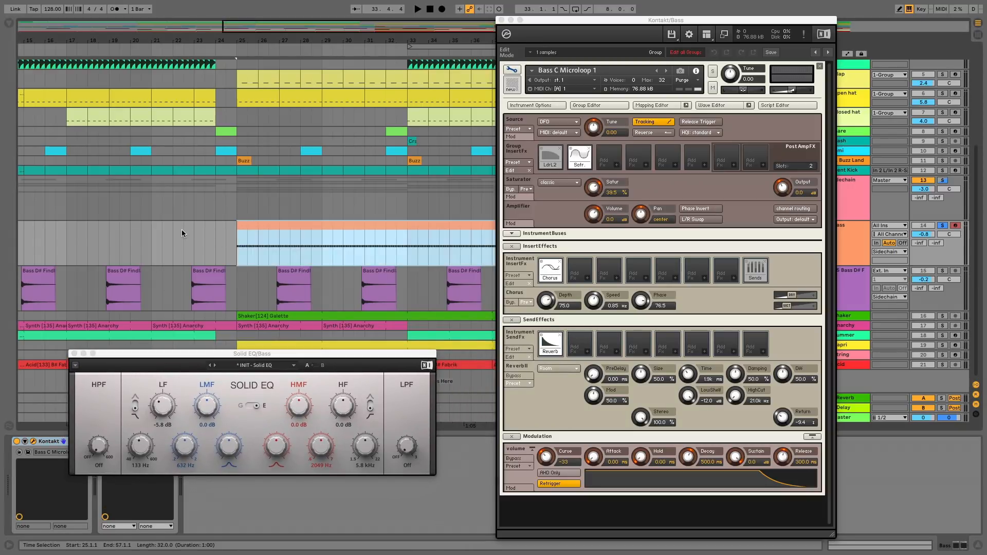
key(space)
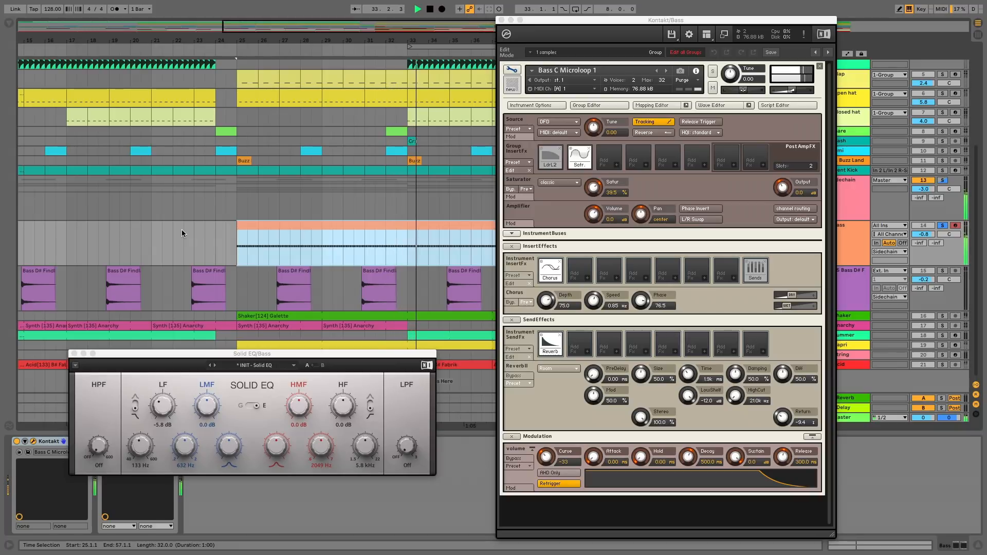
key(space)
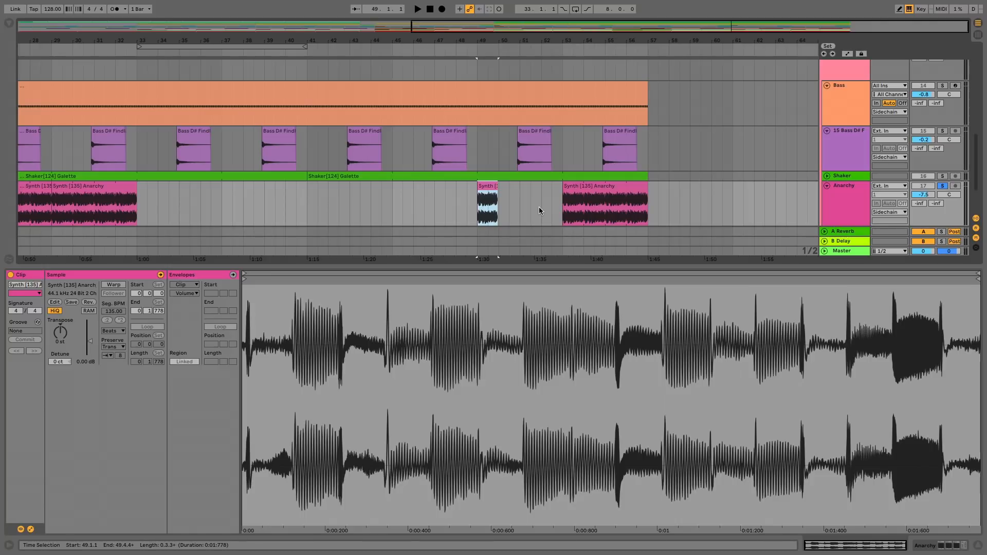
Audition the Synth [135] Anarchy clip unwarped, warped with a 10 st transpose, and with Bite, Dirt and RC 48 active.
key(space)
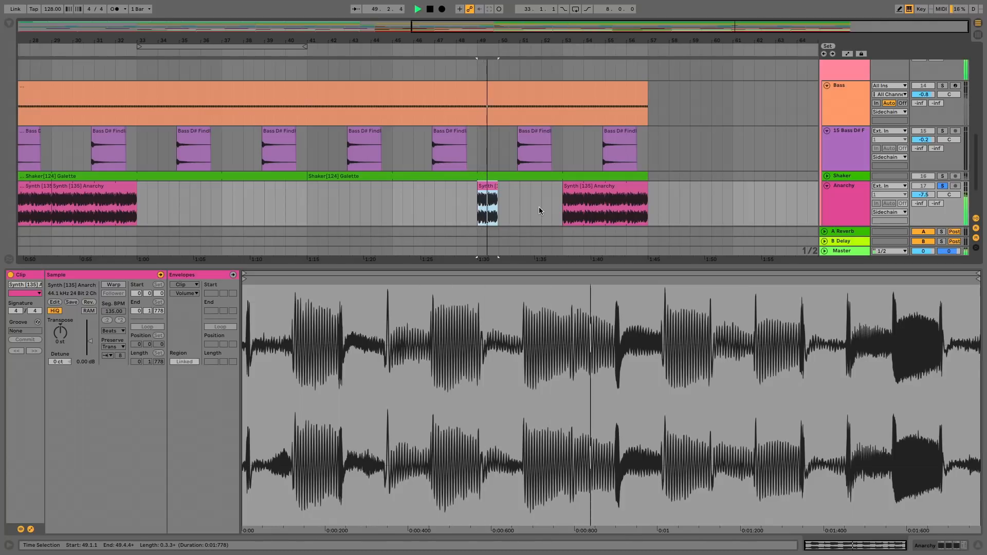
key(space)
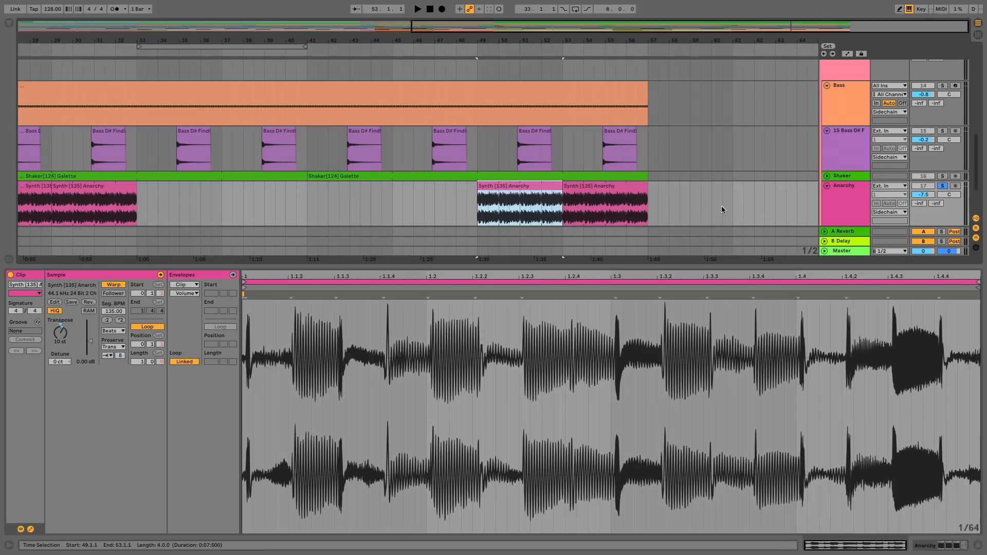
key(space)
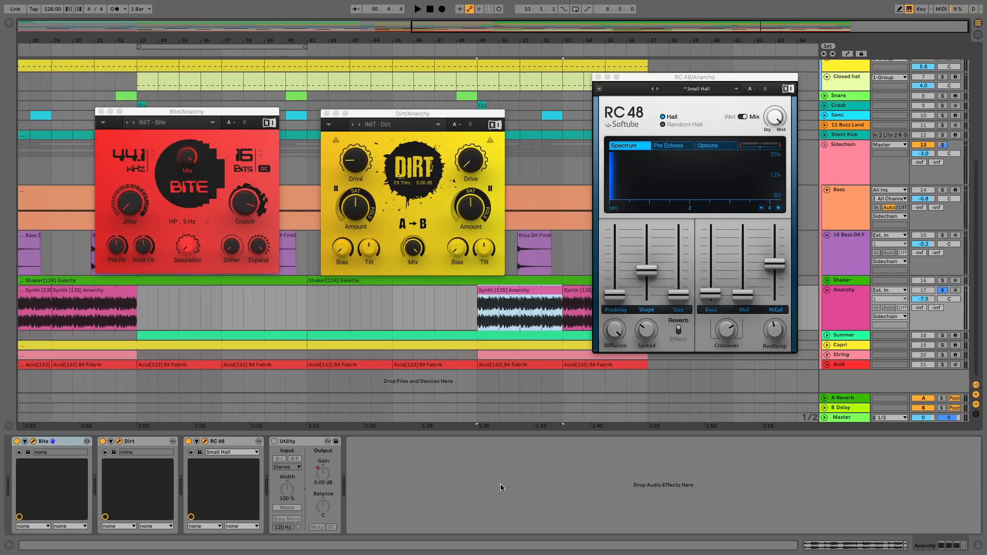
key(space)
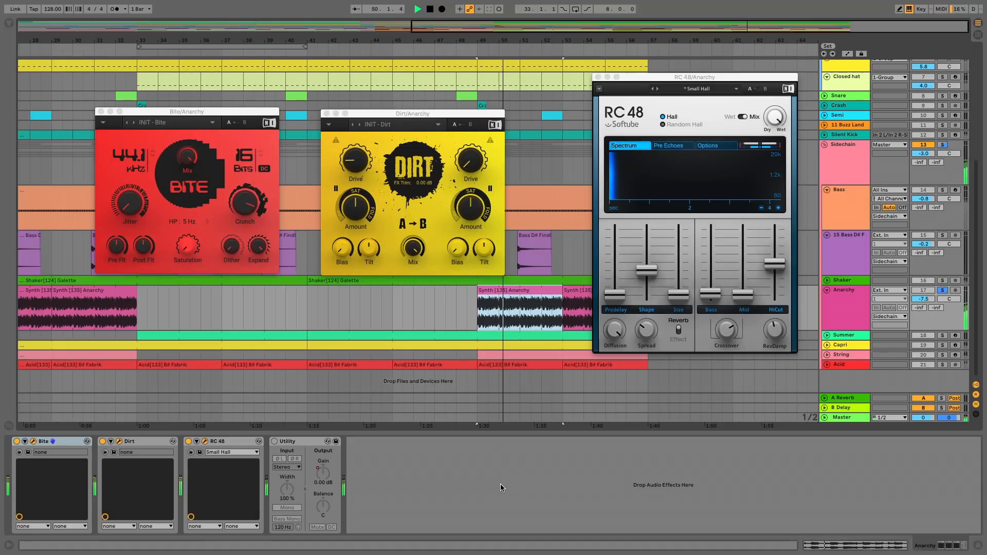
key(space)
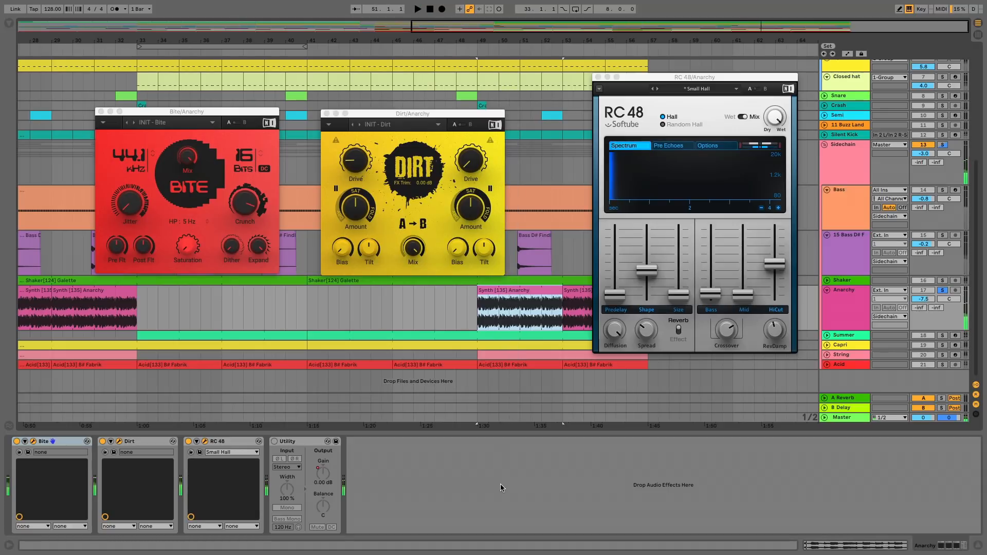
Audition the Acid[133] B# Fabrik clip at bar 45 without effects and with the Replika XT delay's Mix automation.
click(435, 364)
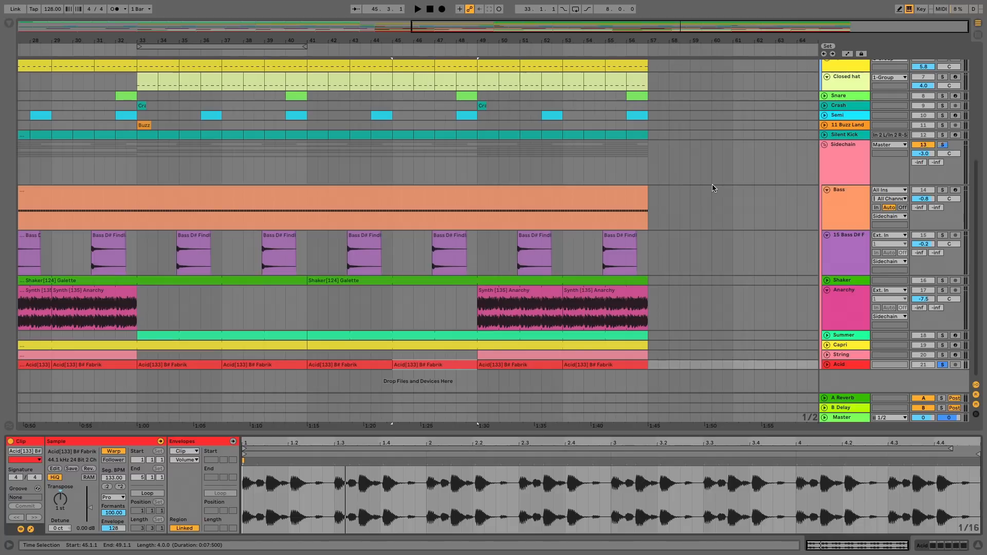
key(space)
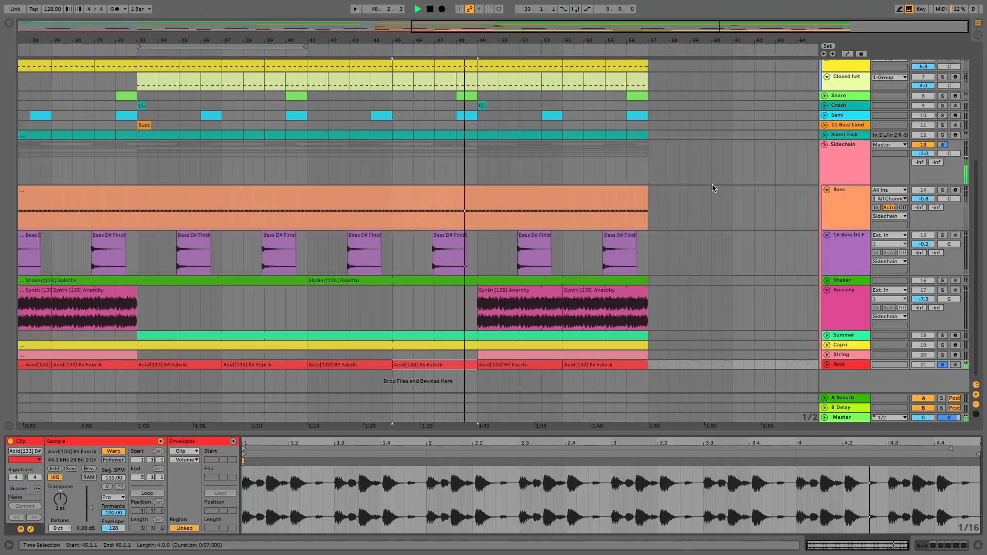
key(space)
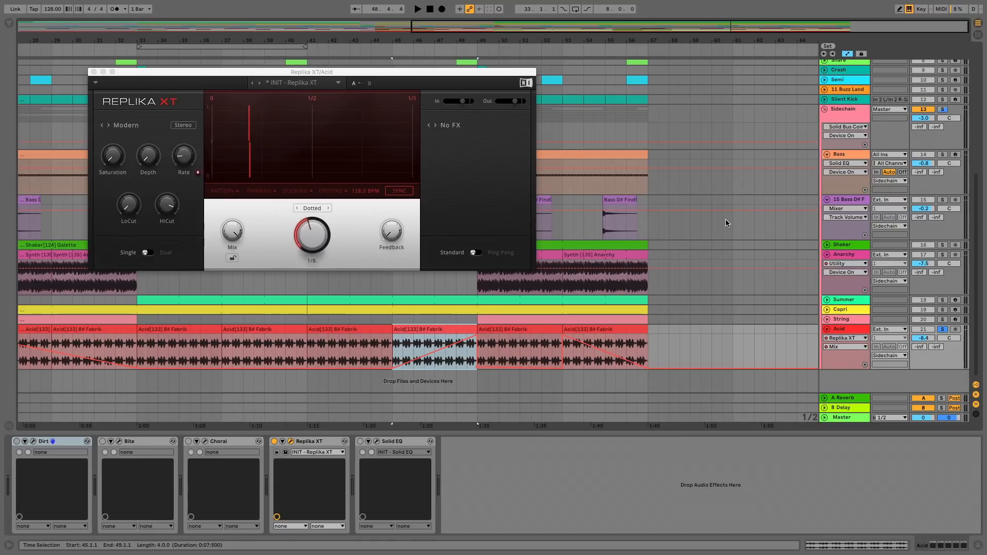
key(space)
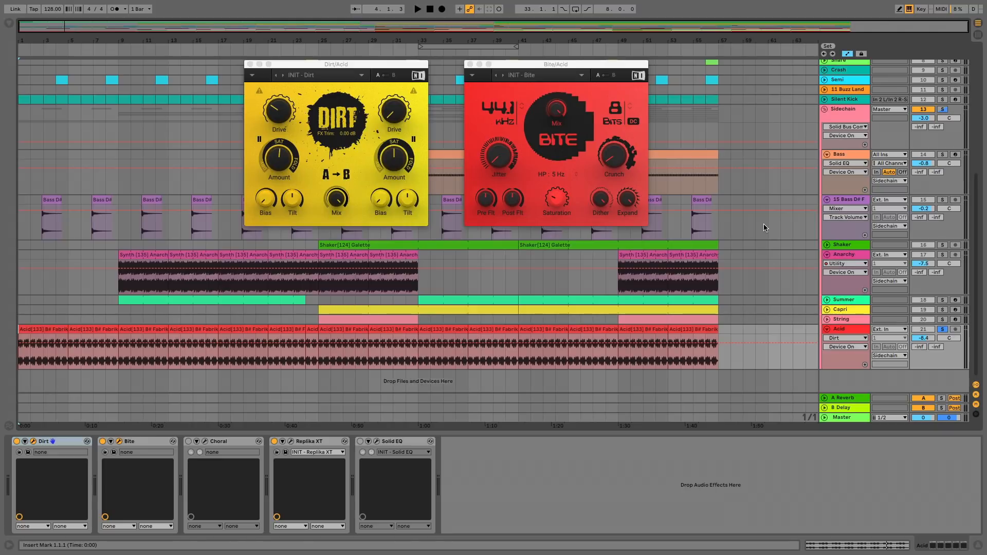
Audition the Acid track from its start with Dirt and Bite active, and with Choral and Solid EQ added.
key(space)
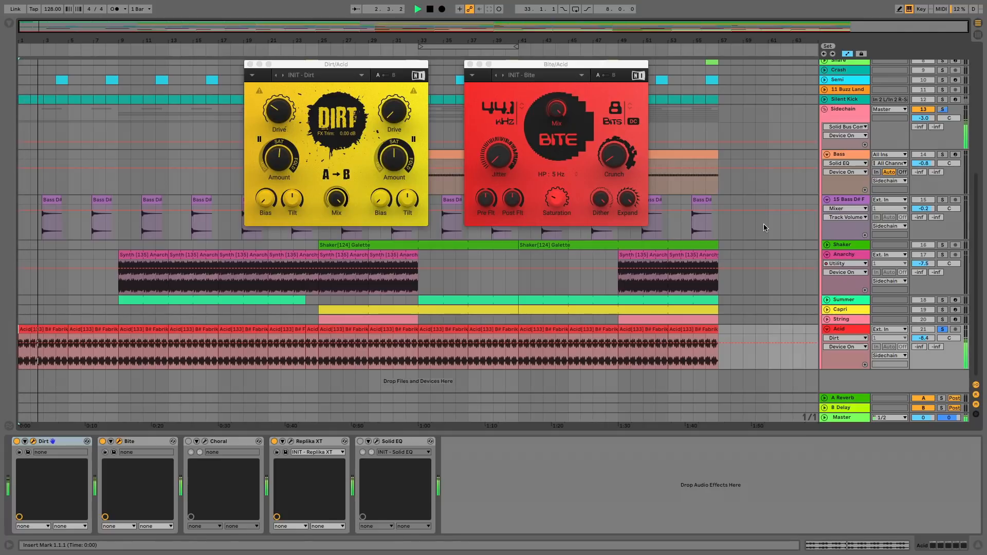
key(space)
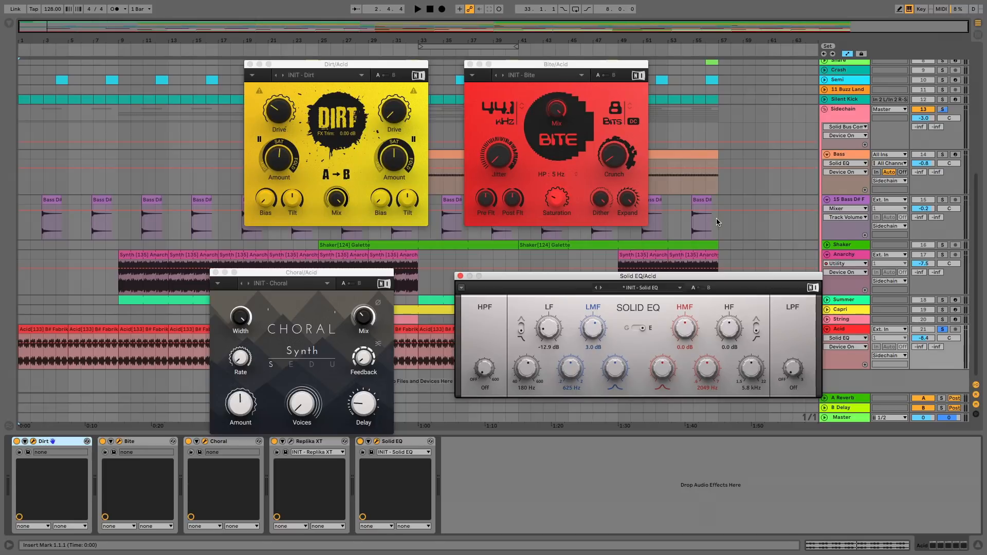
key(space)
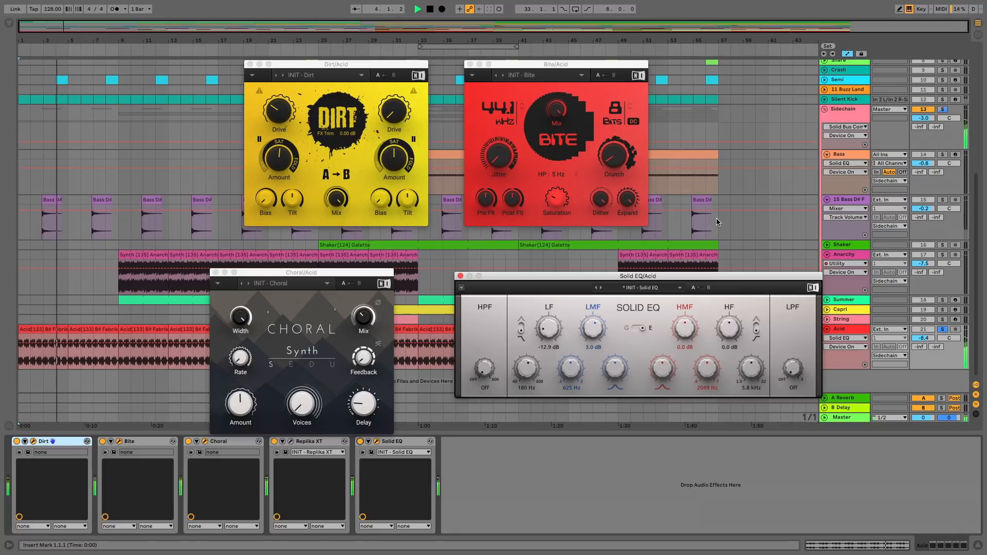
key(space)
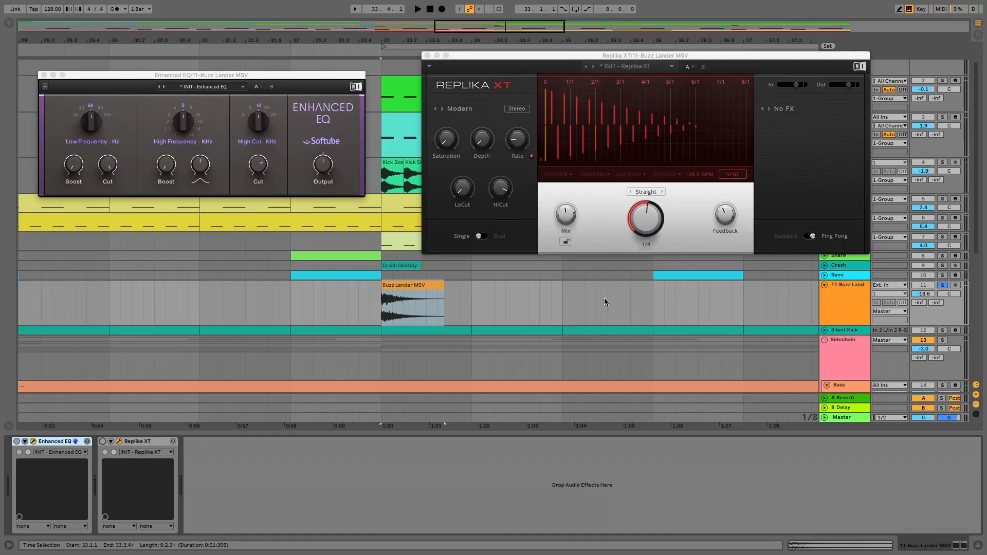
Play the Buzz Lander MSV sample dry, activate Enhanced EQ and Replika XT on its track, and play it again.
key(space)
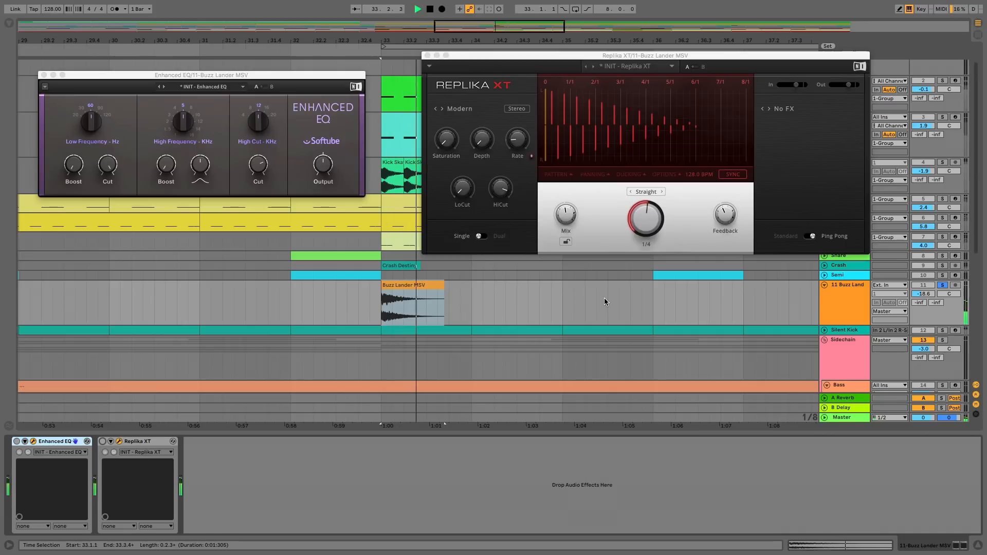
key(space)
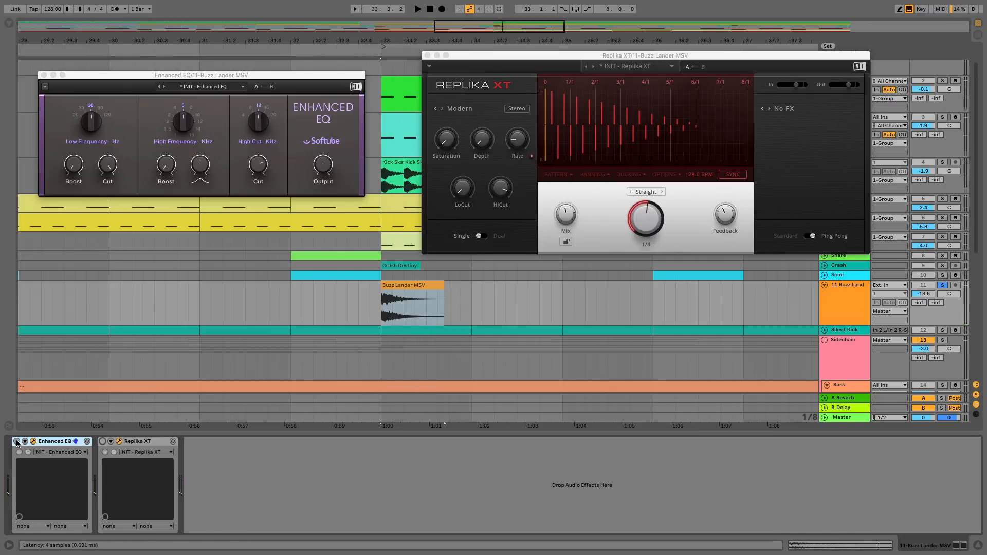
click(17, 442)
click(102, 442)
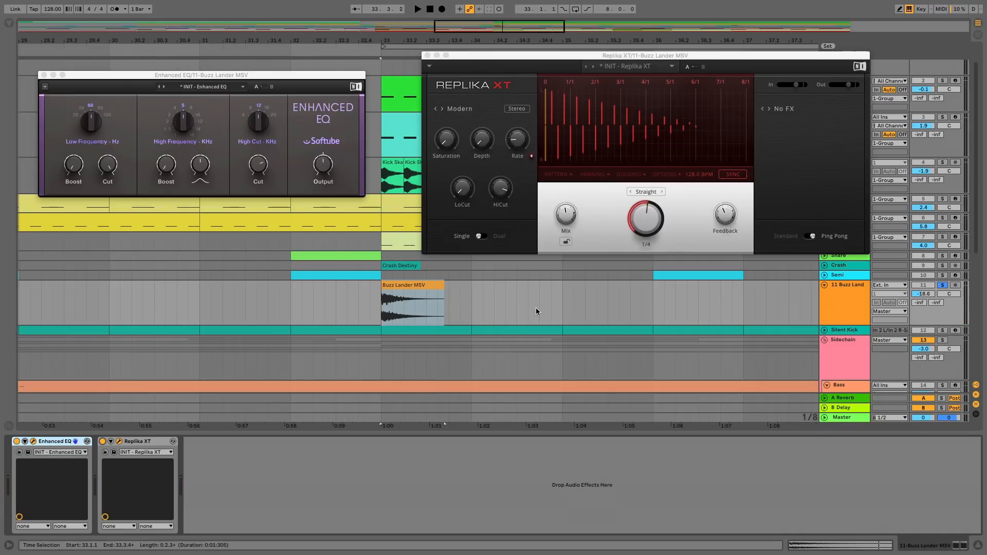
key(space)
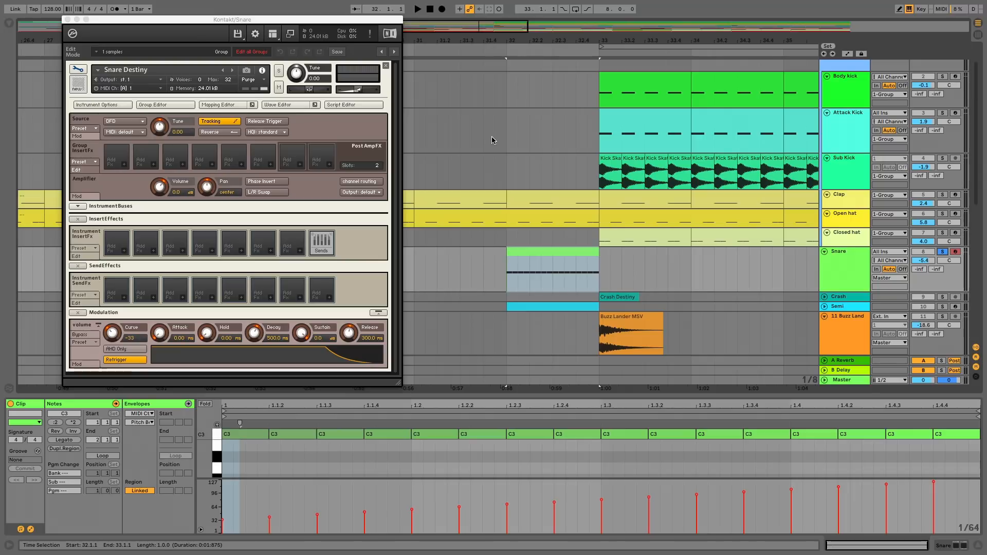
Play the Snare Destiny roll dry, activate Dirt on the Snare track, and play the clip again.
key(space)
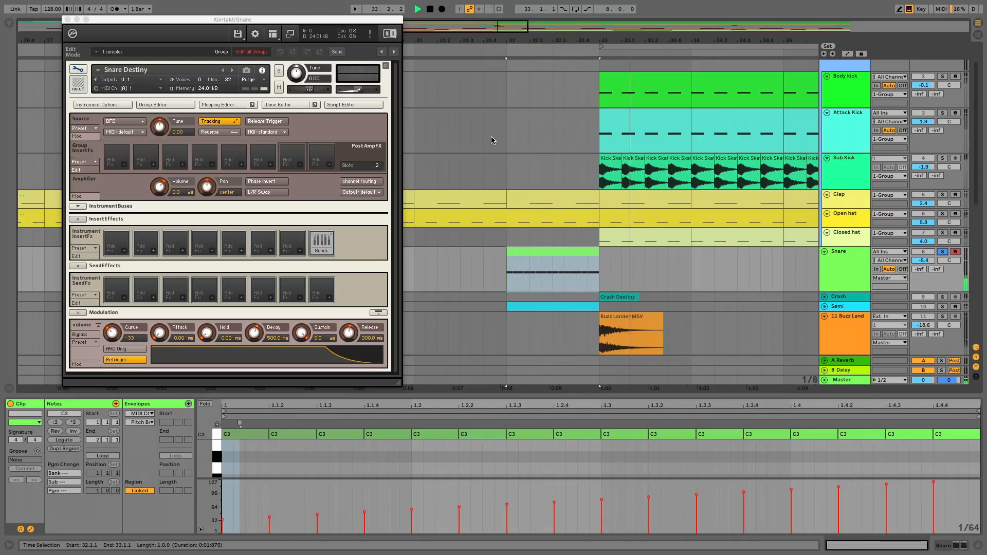
key(space)
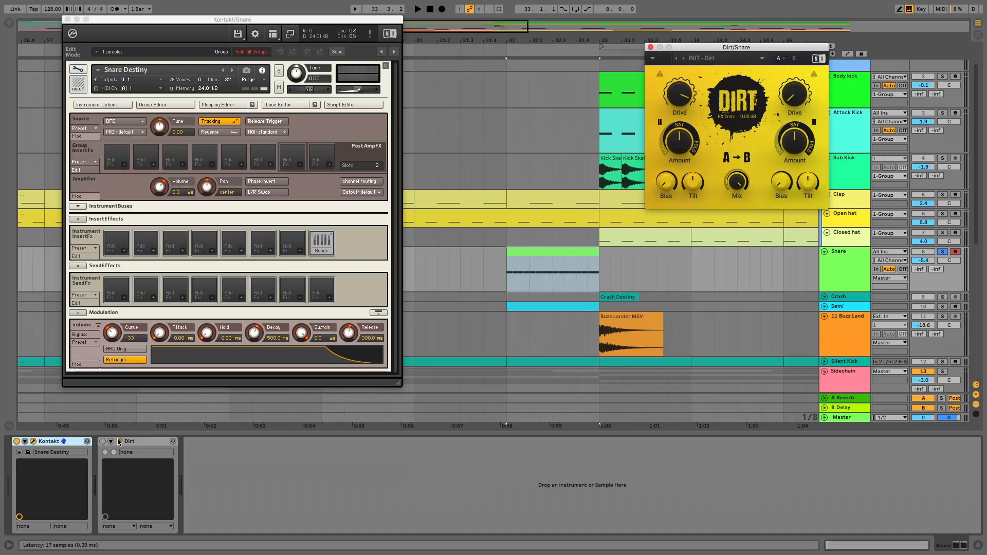
click(102, 442)
click(521, 254)
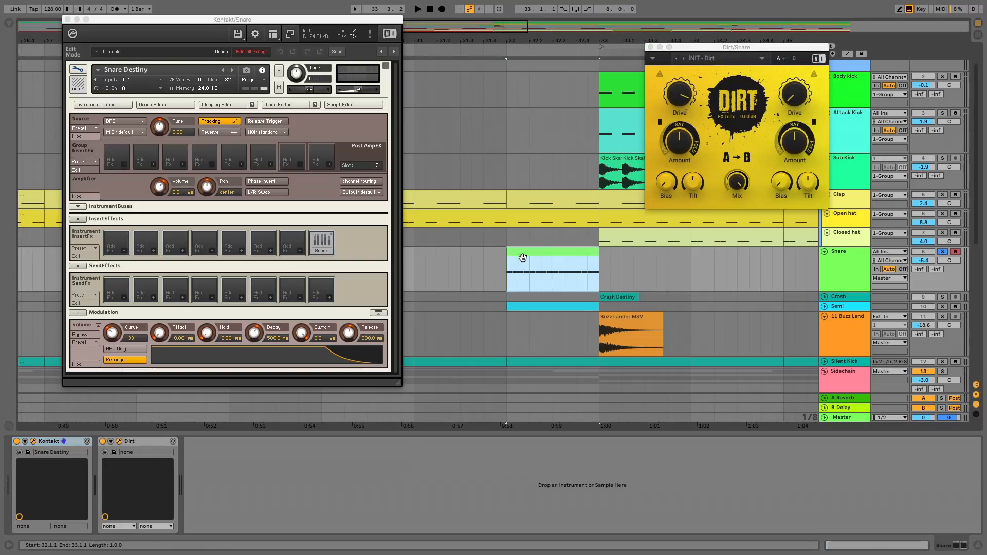
key(space)
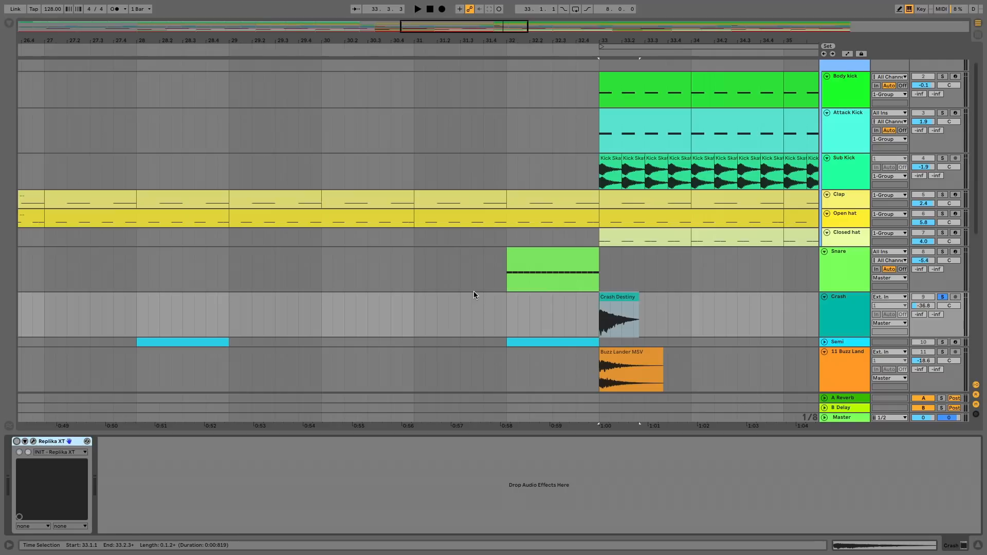
Play the Crash Destiny sample dry, activate and open Replika XT on the Crash track, and play the sample again.
key(space)
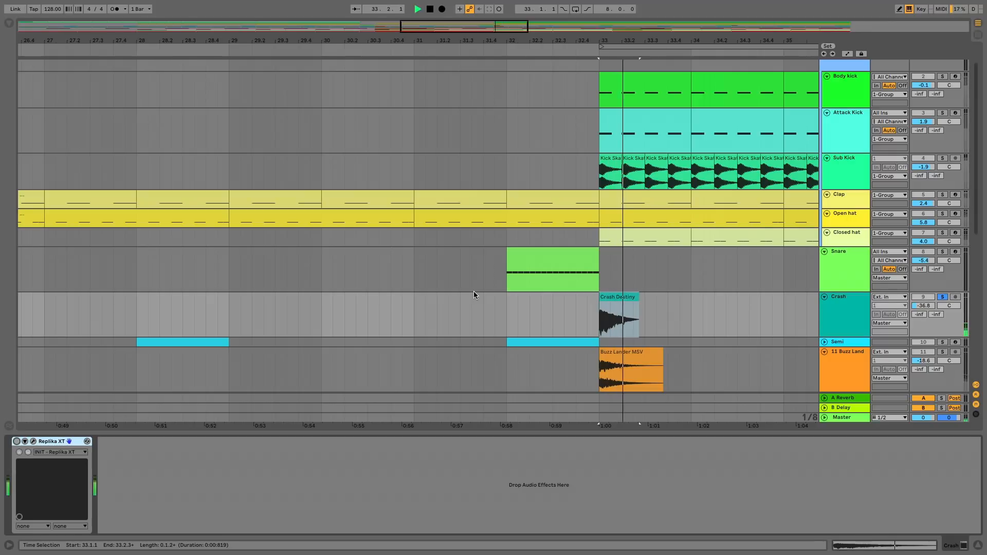
key(space)
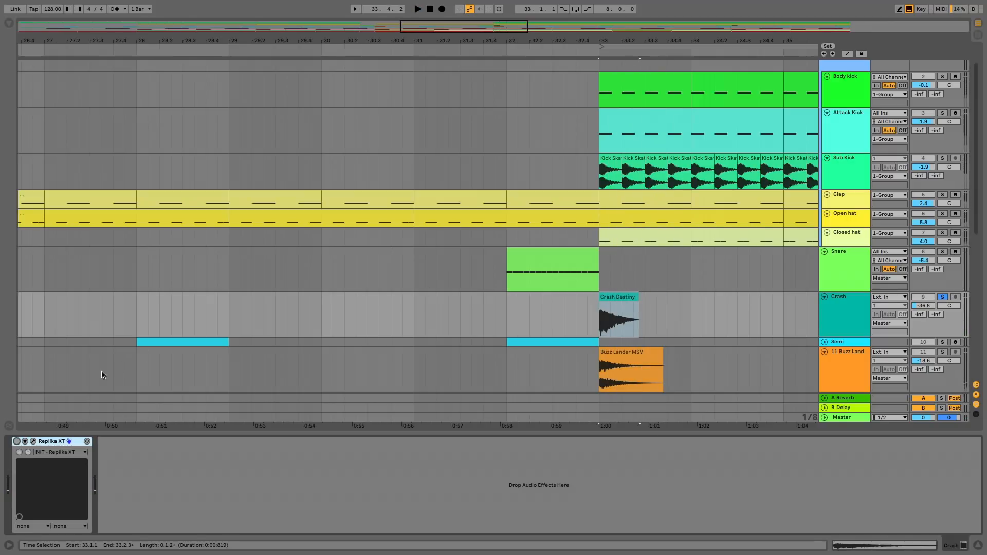
click(17, 441)
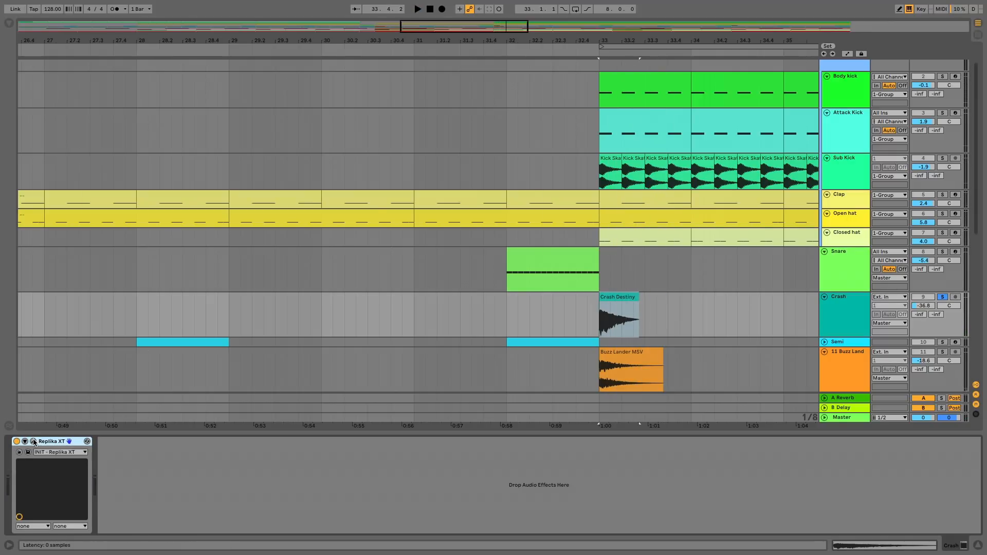
click(34, 441)
key(space)
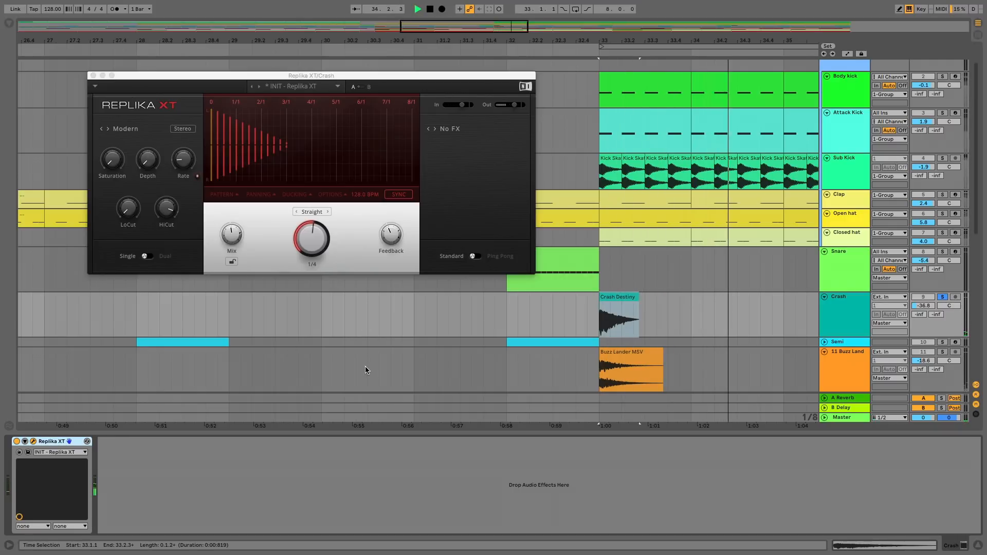
key(space)
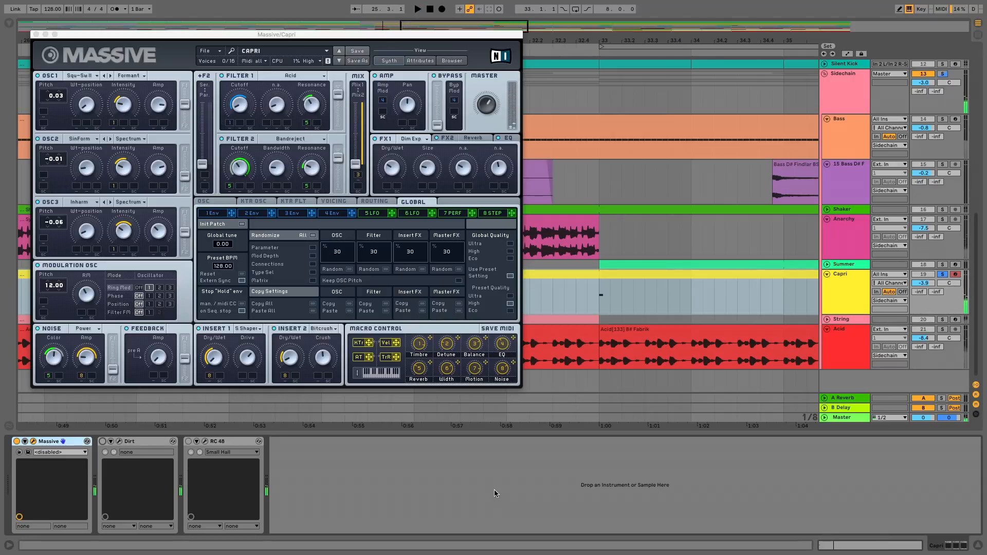
Activate and open Dirt and RC 48 on the Capri track, and play the track from bar 25 with both effects on.
click(103, 441)
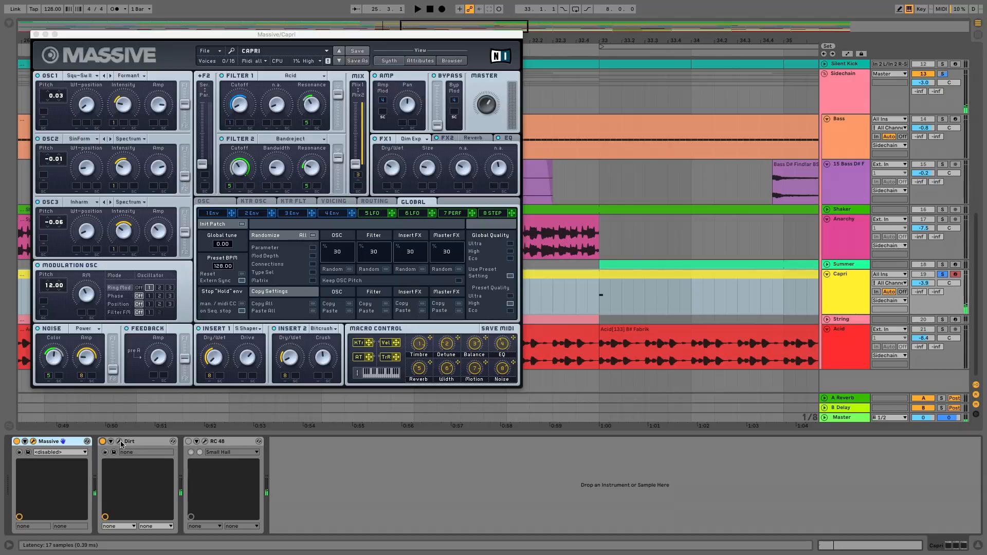
click(119, 442)
click(188, 441)
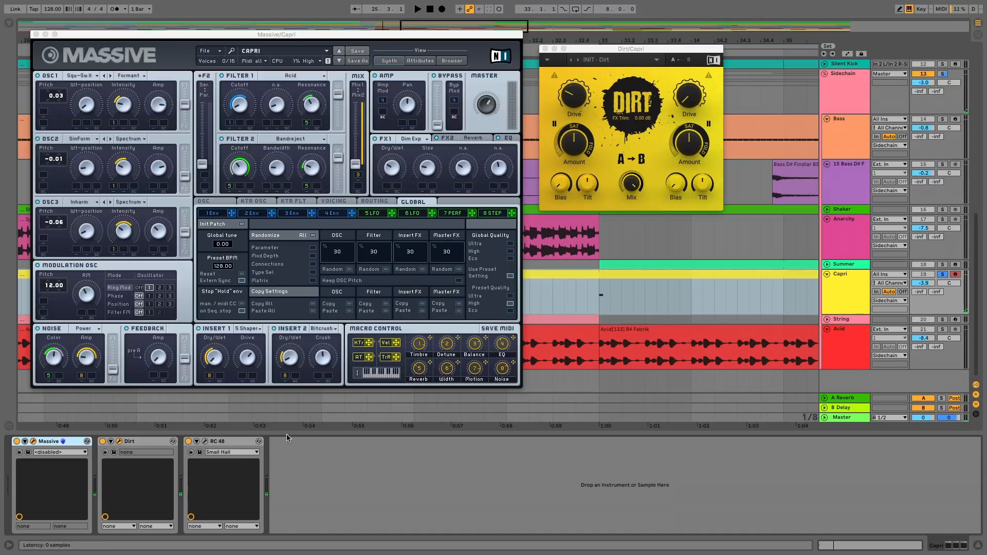
click(204, 441)
key(space)
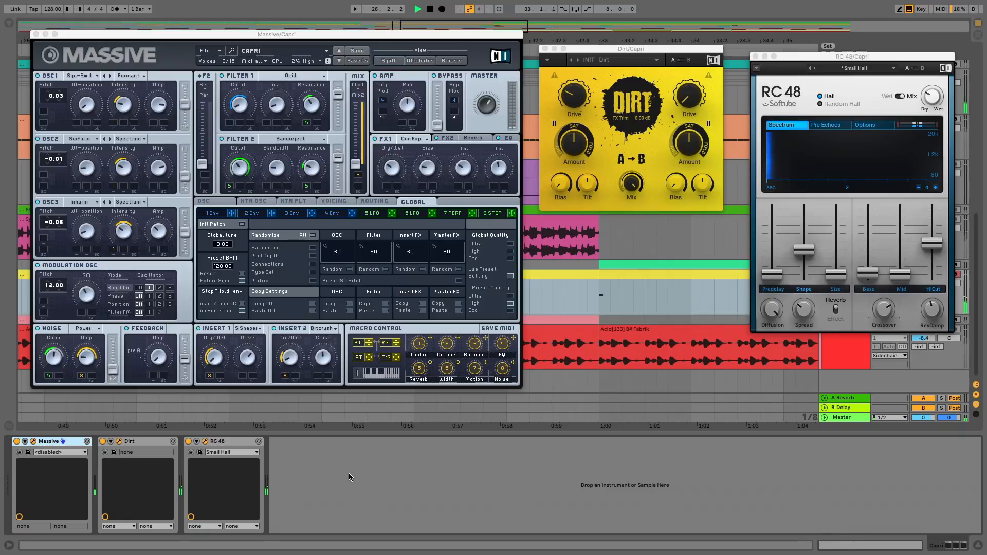
key(space)
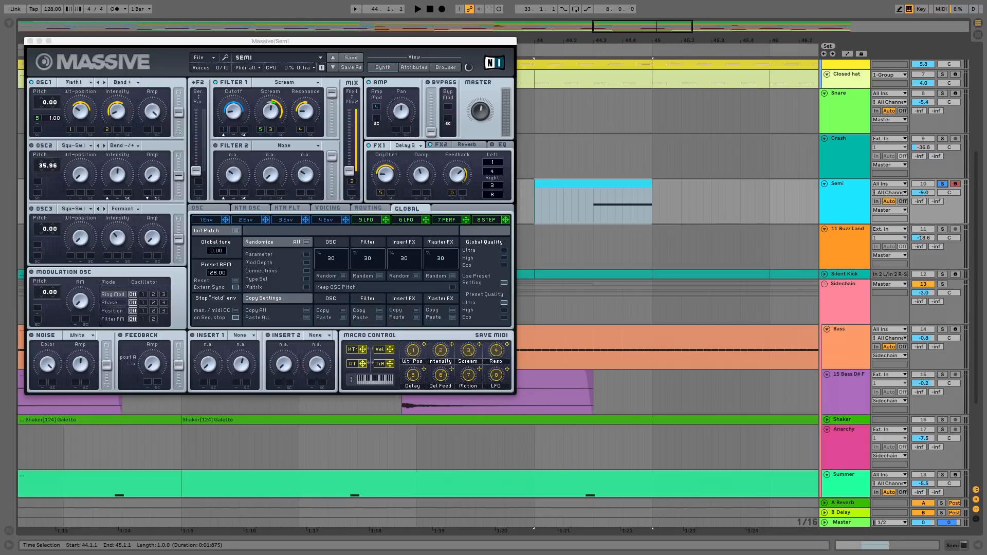
Play the Semi track's clip at bar 44 to audition its Massive sound.
key(space)
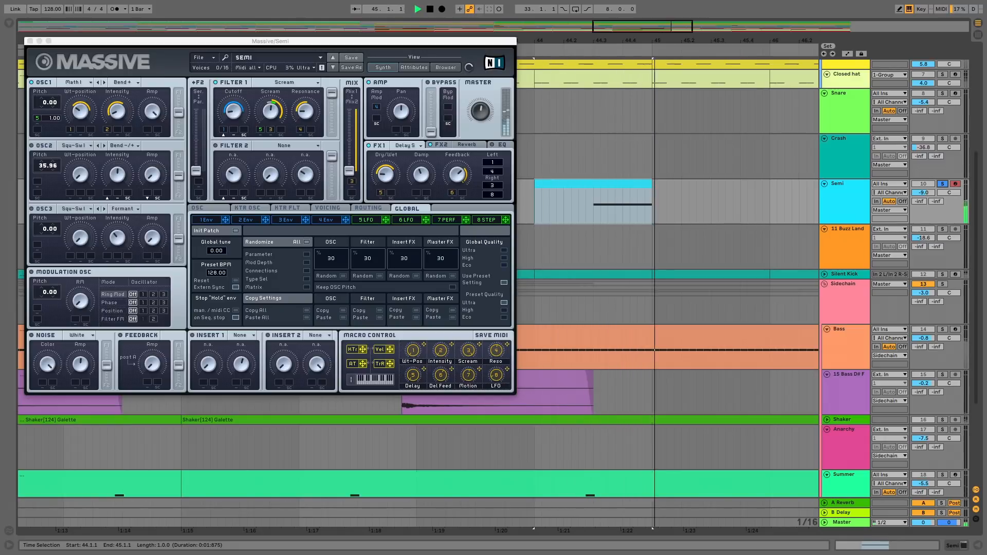
key(space)
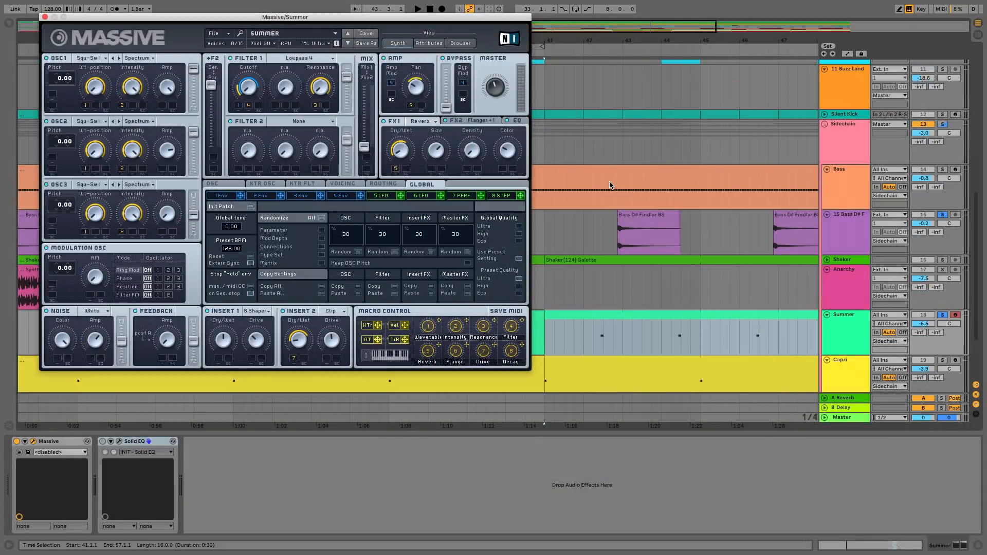
Play the Summer track dry, activate and open Solid EQ on it, and play the track again with the EQ applied.
click(590, 49)
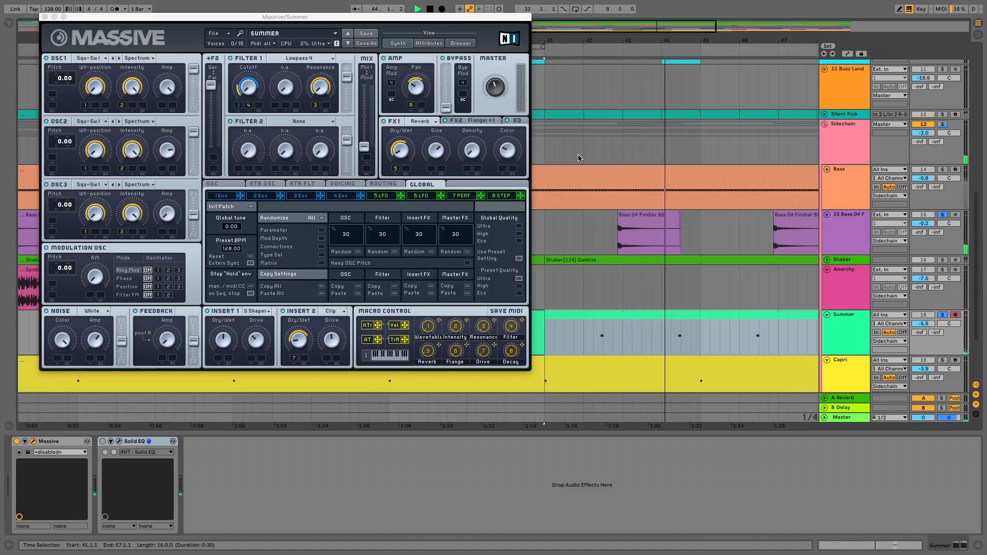
key(space)
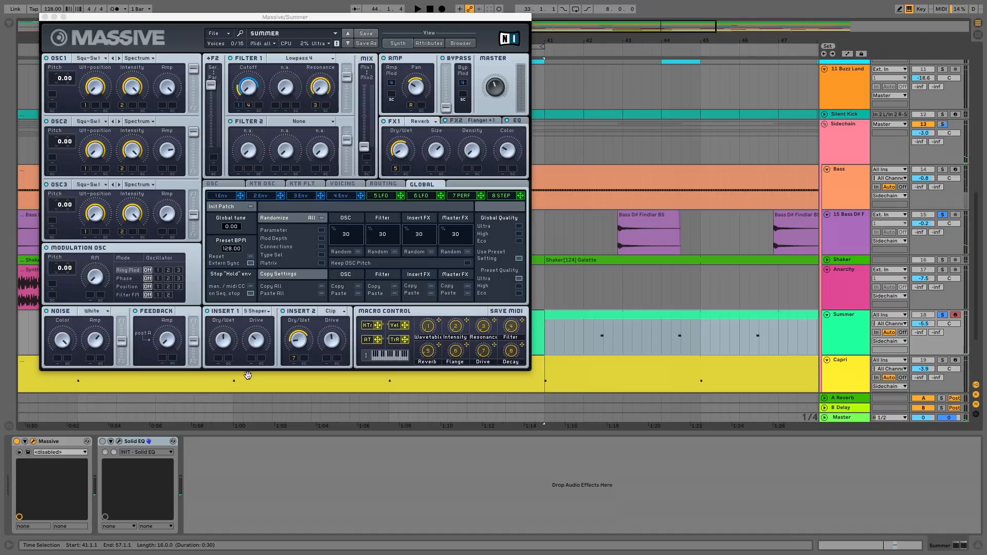
click(103, 441)
click(119, 442)
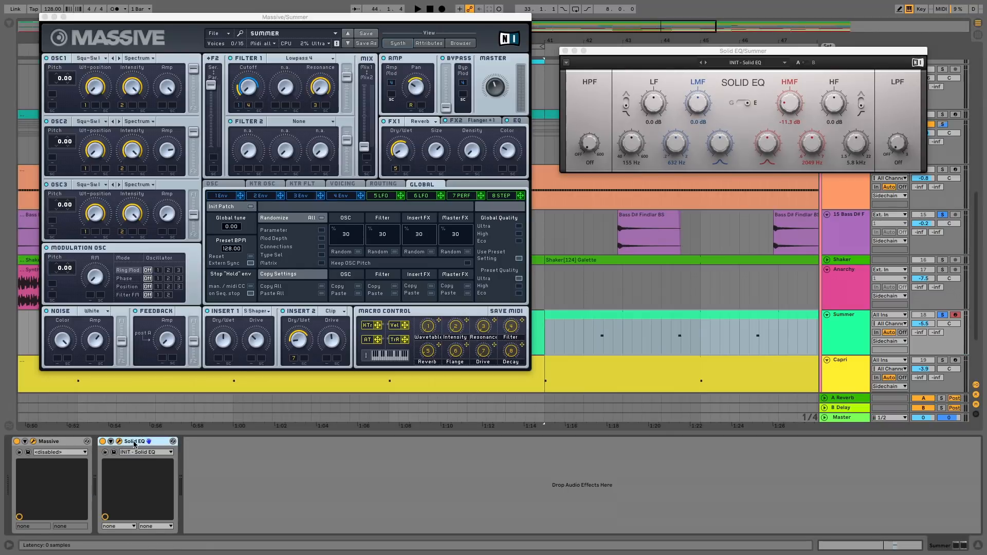
key(space)
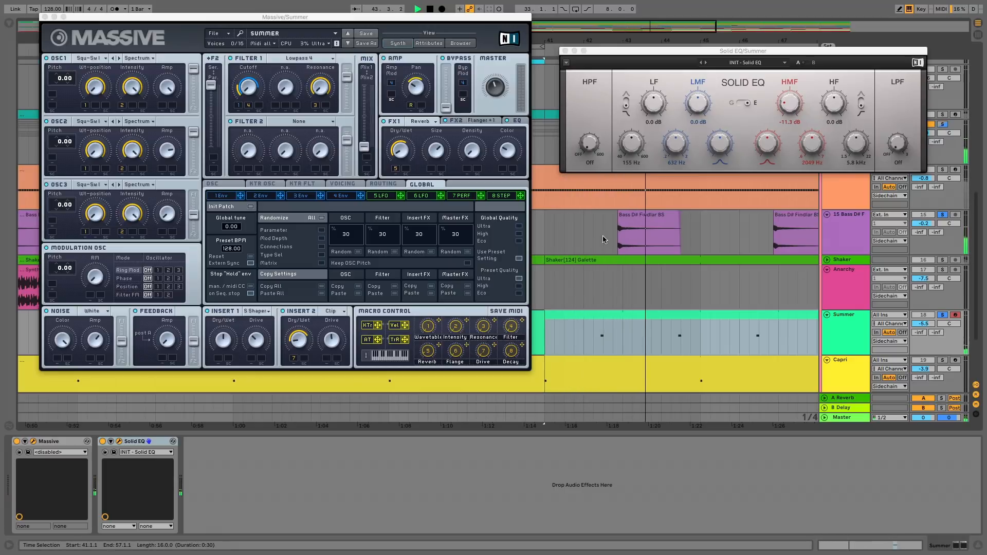
key(space)
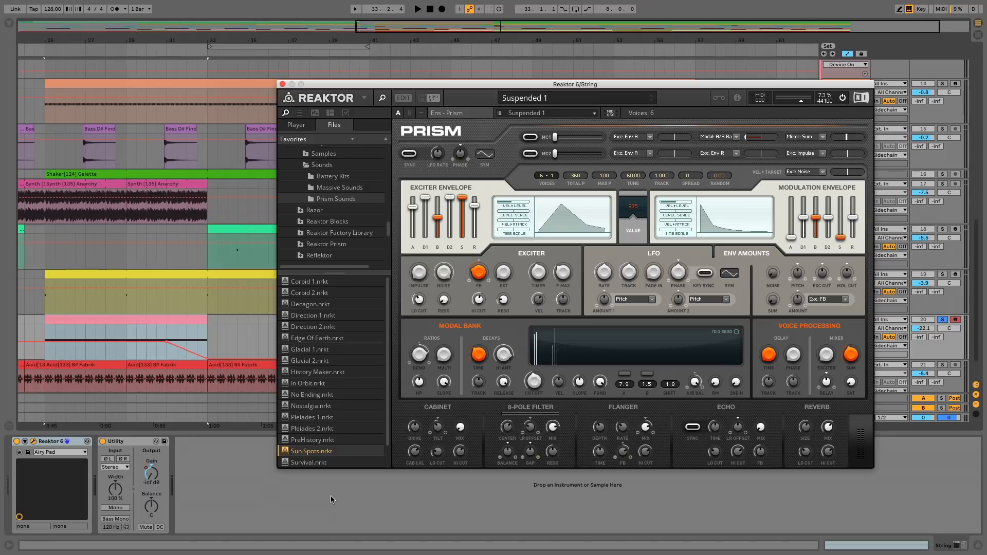
Audition the String track with its Reaktor Prism sound.
key(space)
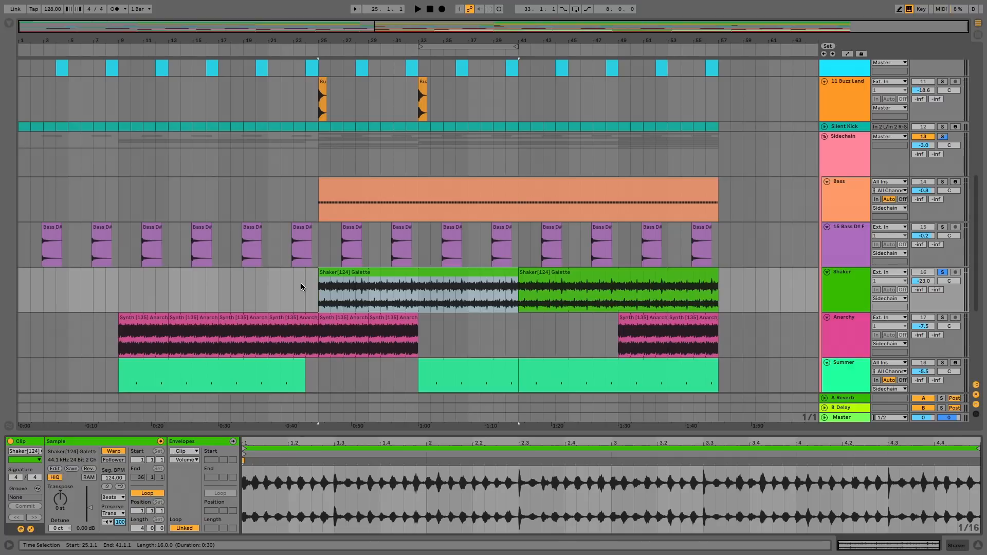
Play the Shaker[124] Galette clip from bar 25 and lower its transient envelope amount during playback.
key(space)
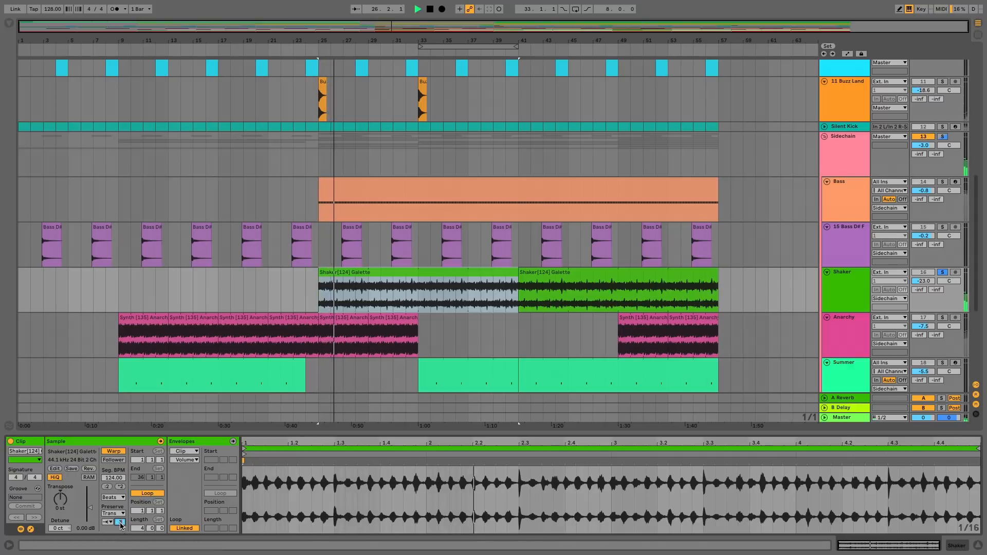
drag(120, 524, 121, 554)
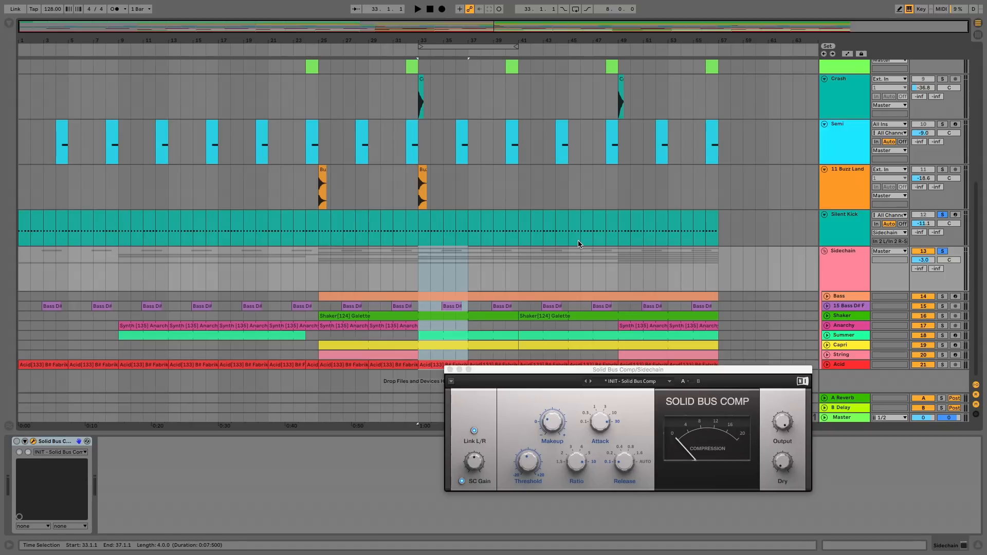
Play the Sidechain group with the Silent Kick from bar 33, with Solid Bus Comp activated on the group.
key(space)
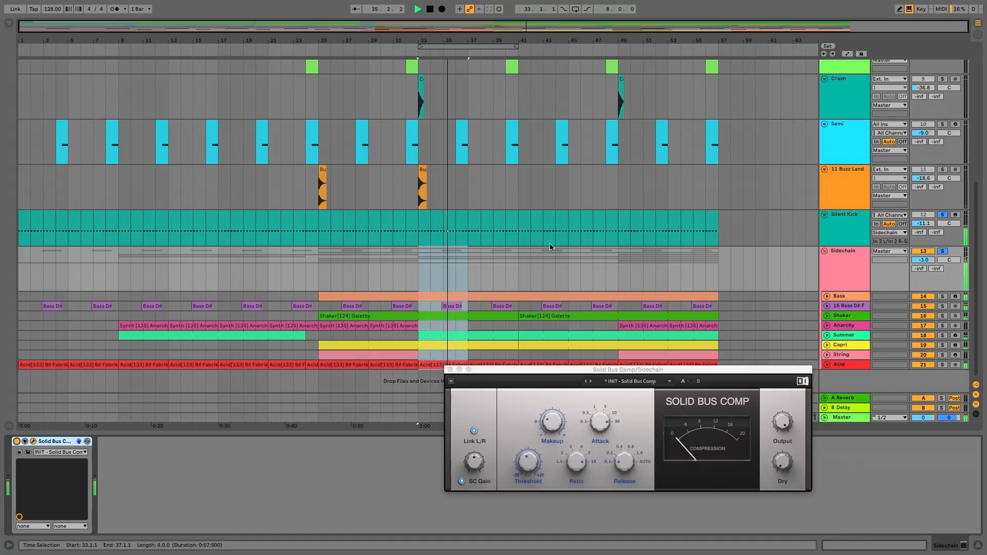
scroll(561, 241, up, 8)
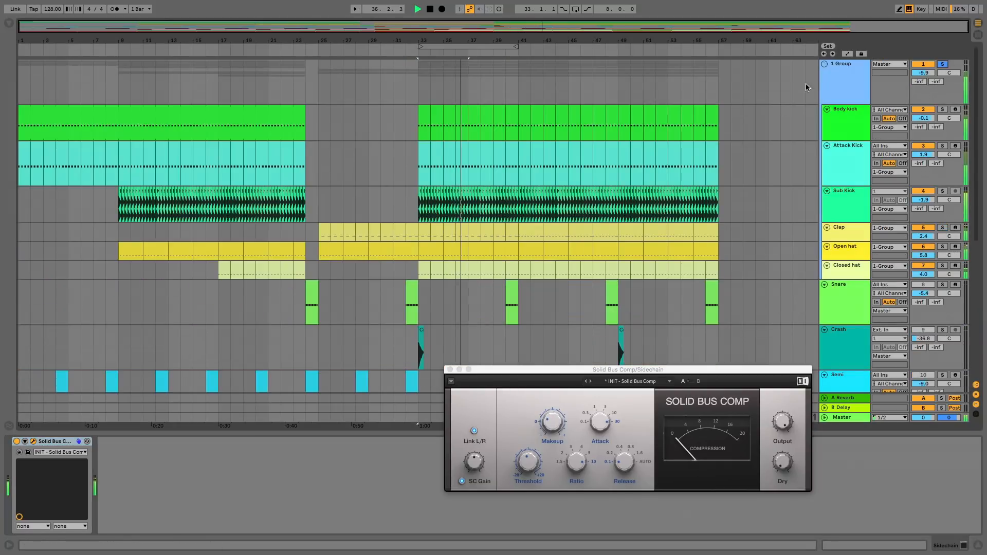